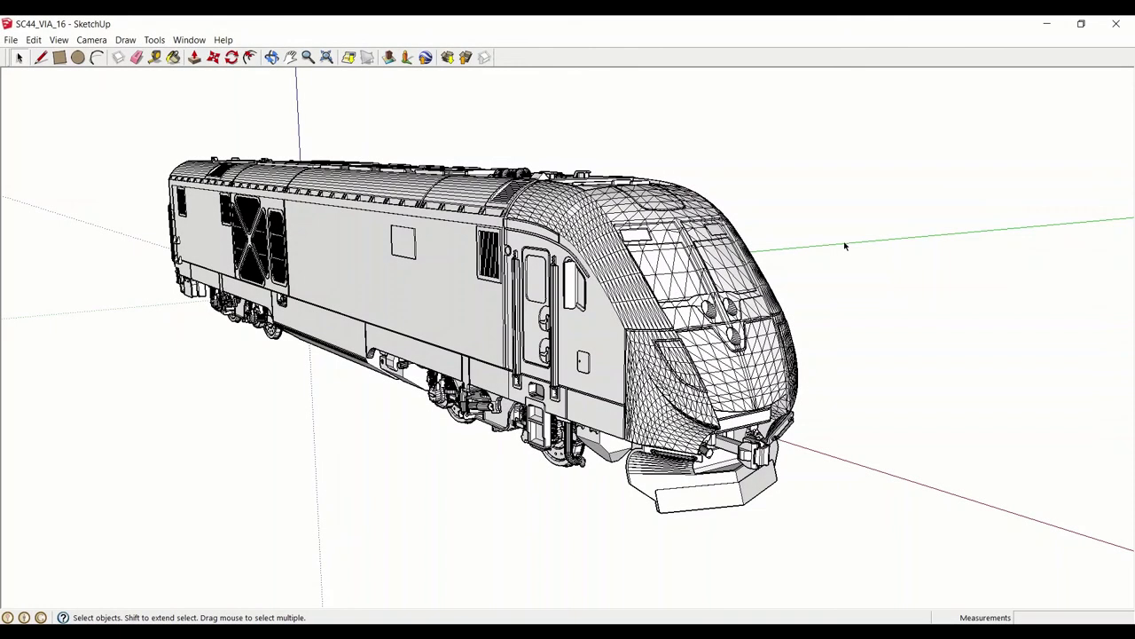
Turn off Profiles in Edge Style, then orbit to inspect the locomotive's front, side and rear
click(59, 40)
click(203, 196)
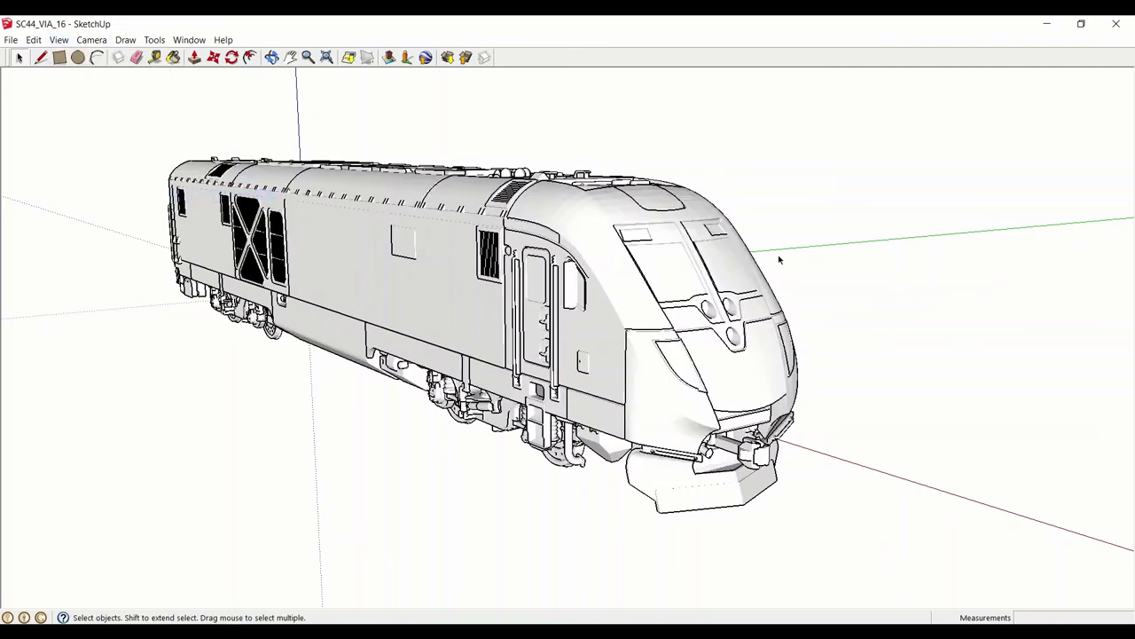
mouse_move(613, 322)
middle_down()
mouse_move(641, 310)
mouse_move(514, 327)
middle_up()
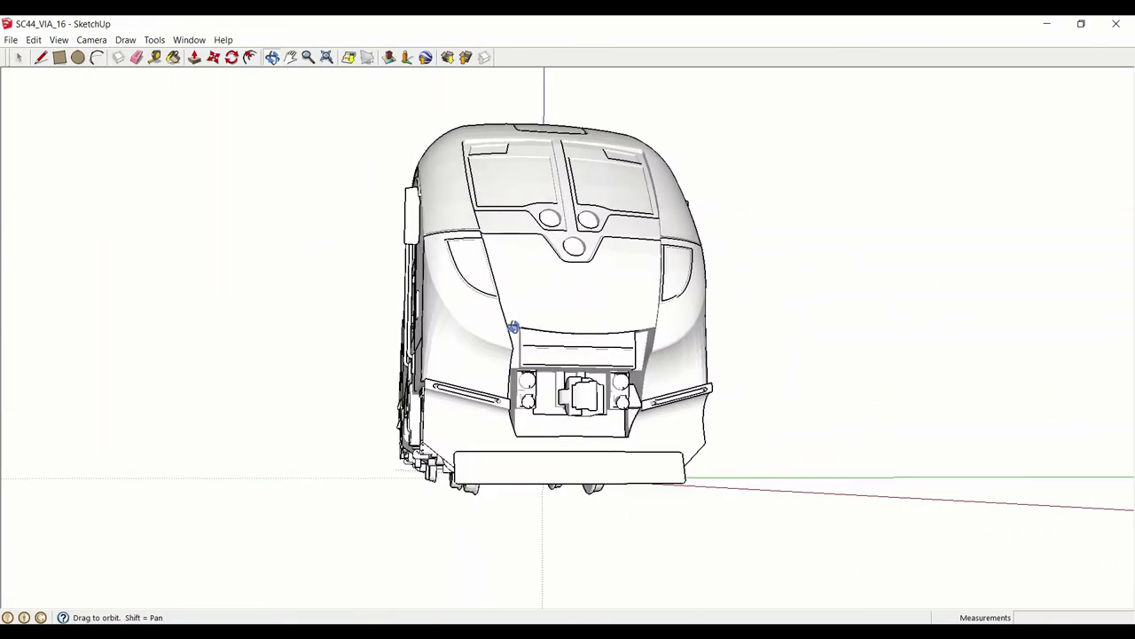
mouse_move(349, 345)
middle_down()
mouse_move(674, 324)
mouse_move(967, 325)
mouse_move(1009, 310)
mouse_move(627, 360)
middle_up()
middle_drag(785, 328, 603, 337)
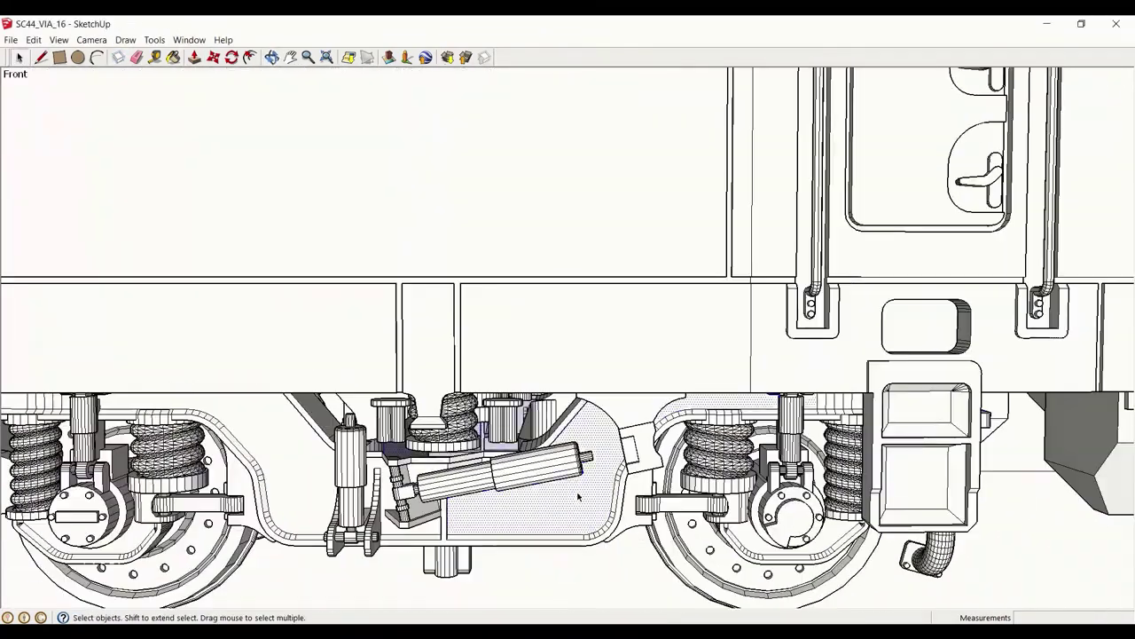
Select the bogie under the ALC42 locomotive for copying
click(577, 497)
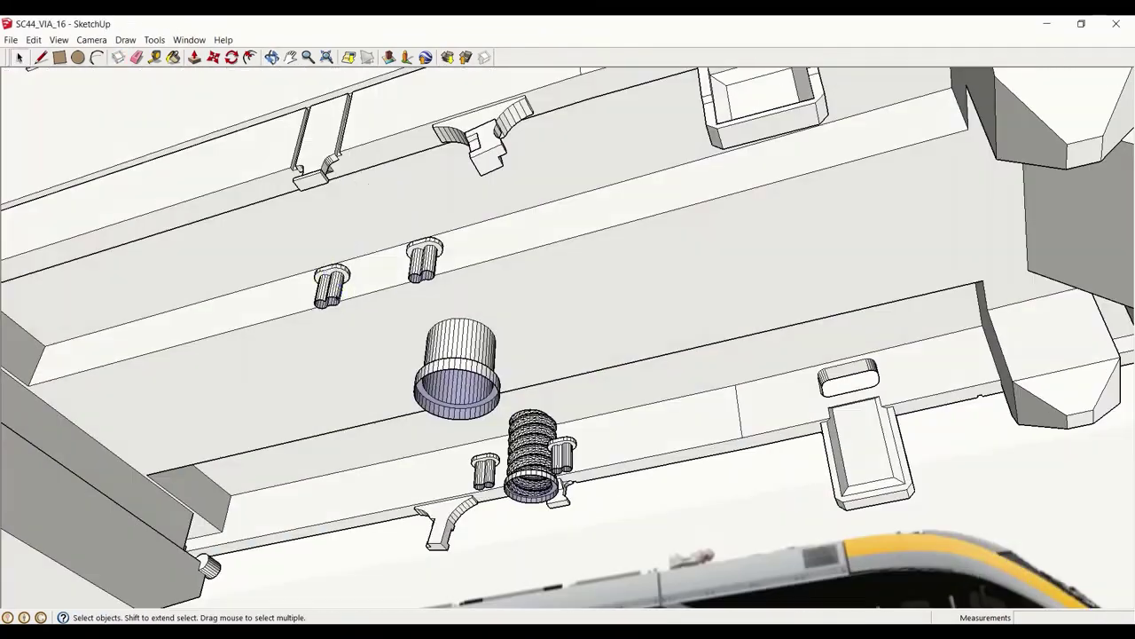
scroll(493, 397, up, 2)
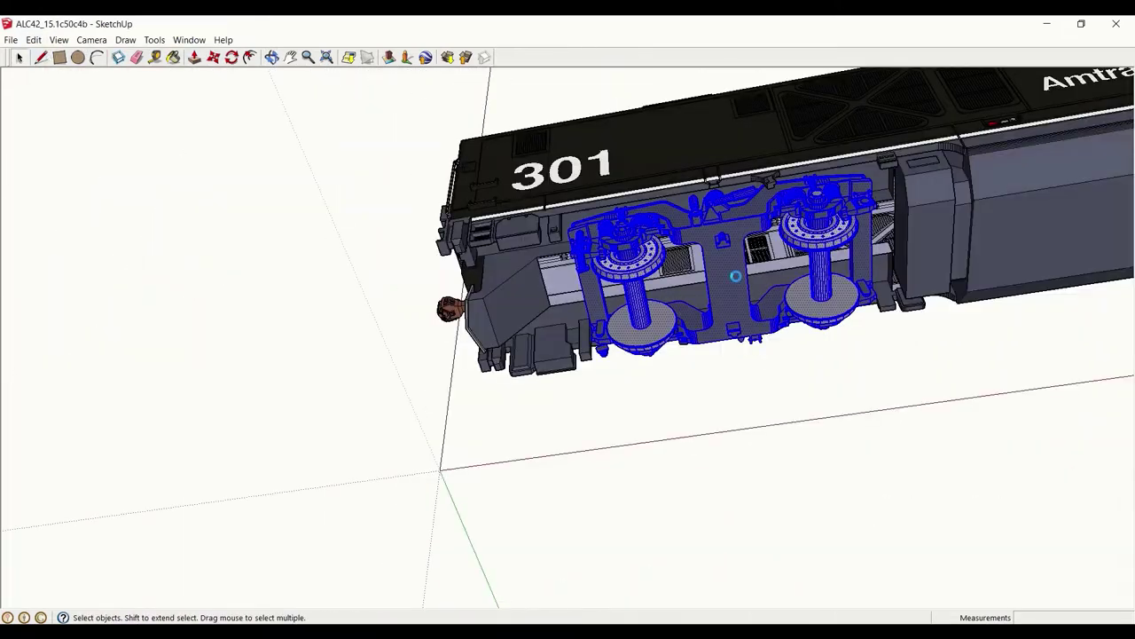
Paste the copied bogie into the SC44_VIA_16 model and orbit around it
click(571, 570)
key(ctrl+v)
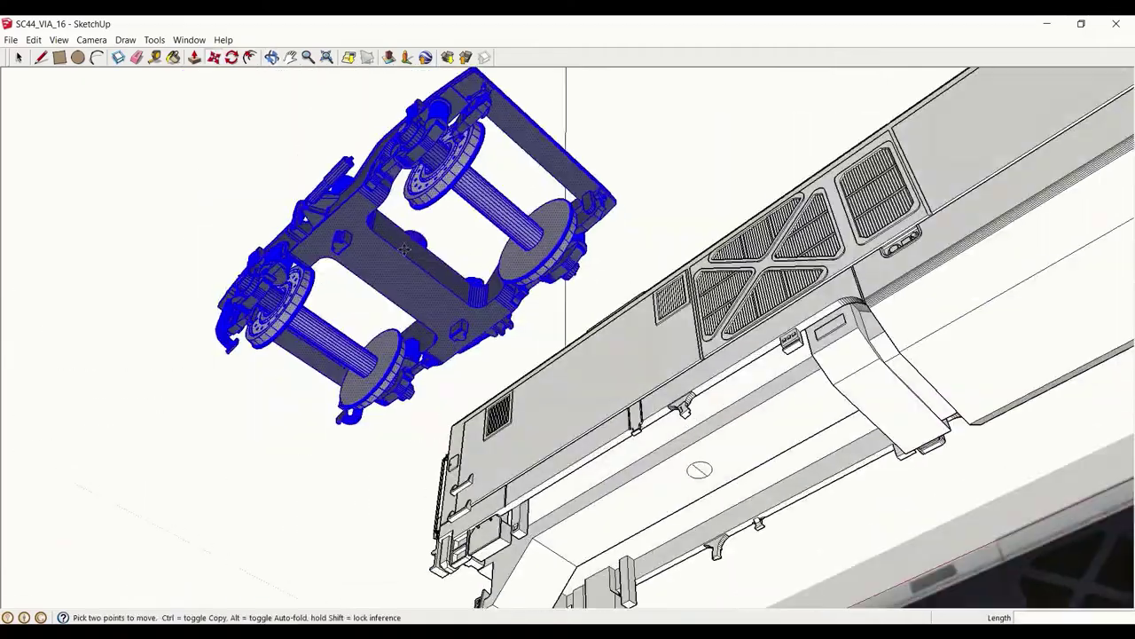
middle_drag(403, 249, 637, 378)
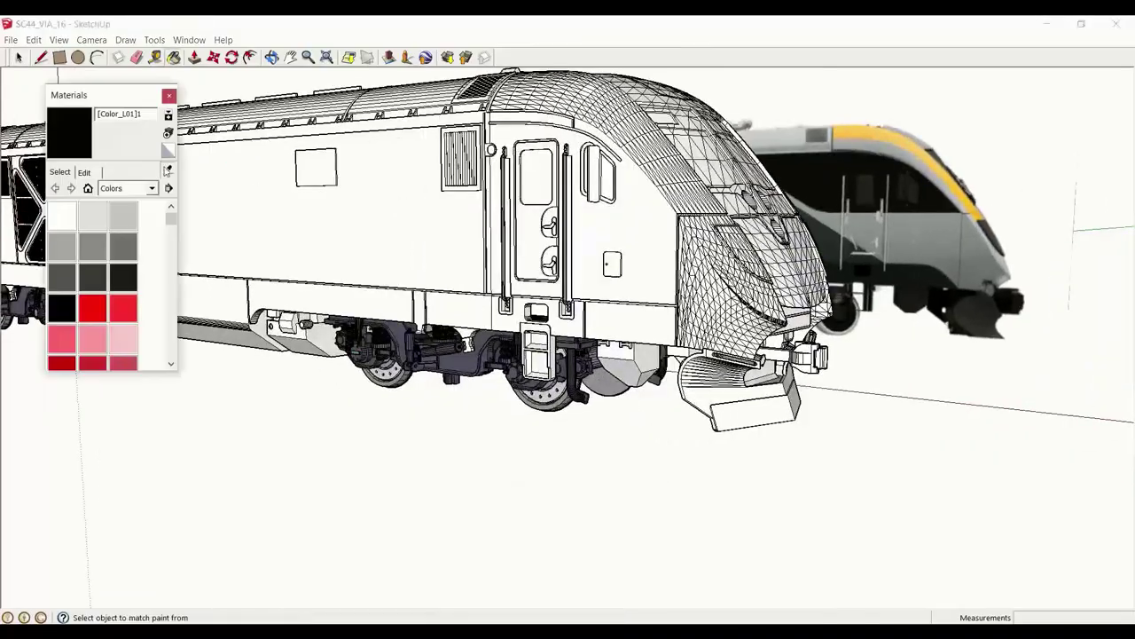
Orbit and zoom over the SC44 cab roof and nose to view the yellow stripe
scroll(790, 267, down, 3)
scroll(614, 335, up, 3)
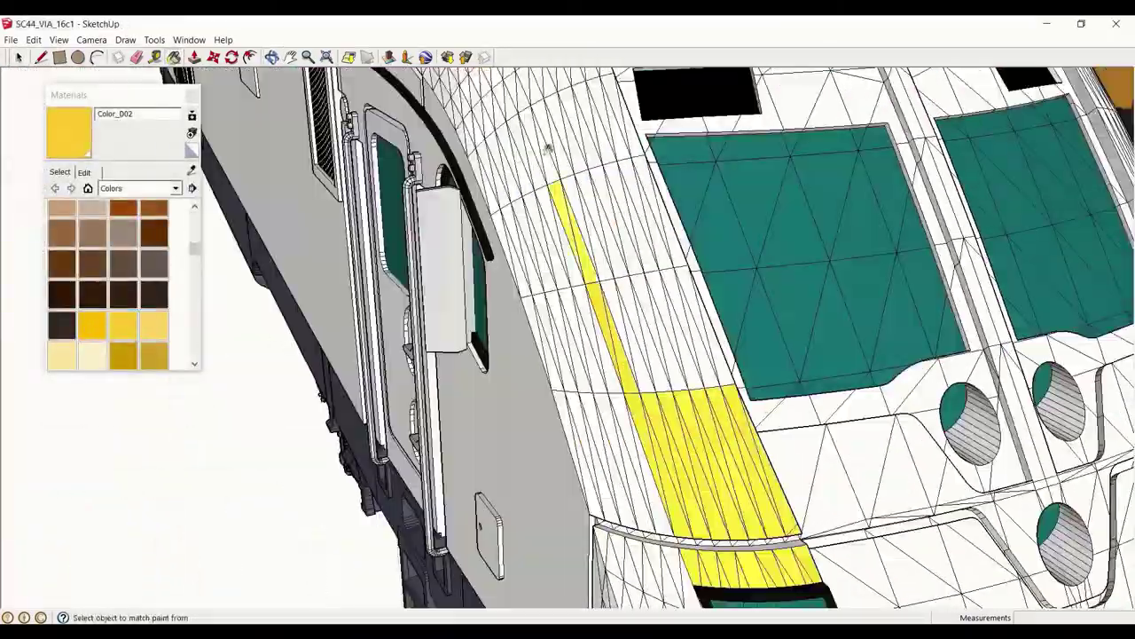
mouse_move(546, 149)
middle_down()
mouse_move(693, 393)
mouse_move(520, 273)
mouse_move(640, 409)
middle_up()
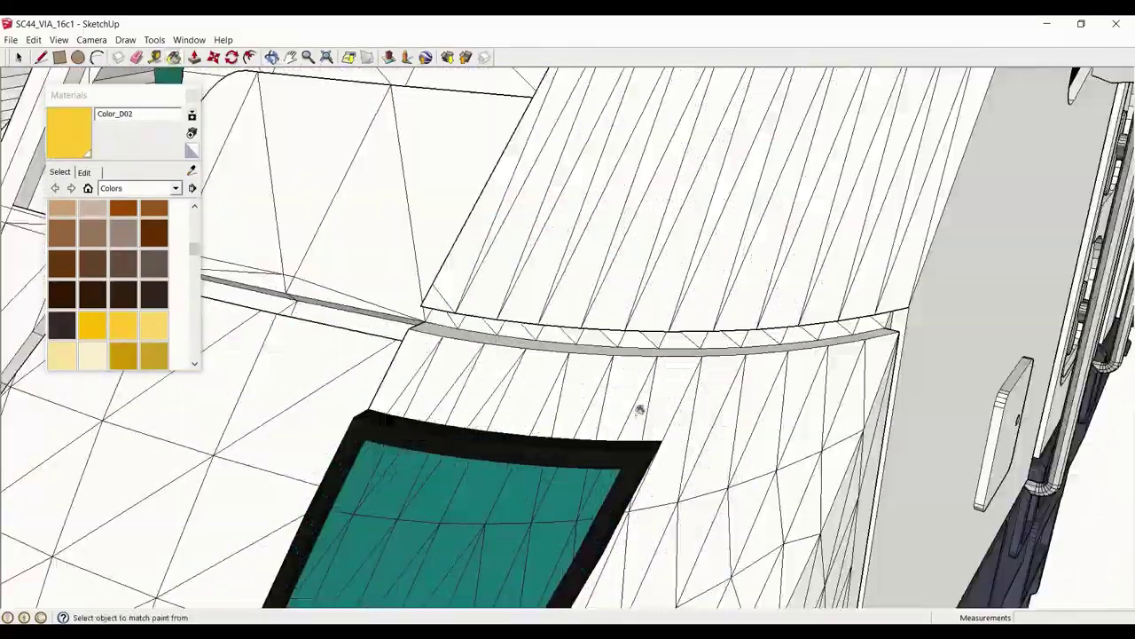
scroll(648, 162, down, 5)
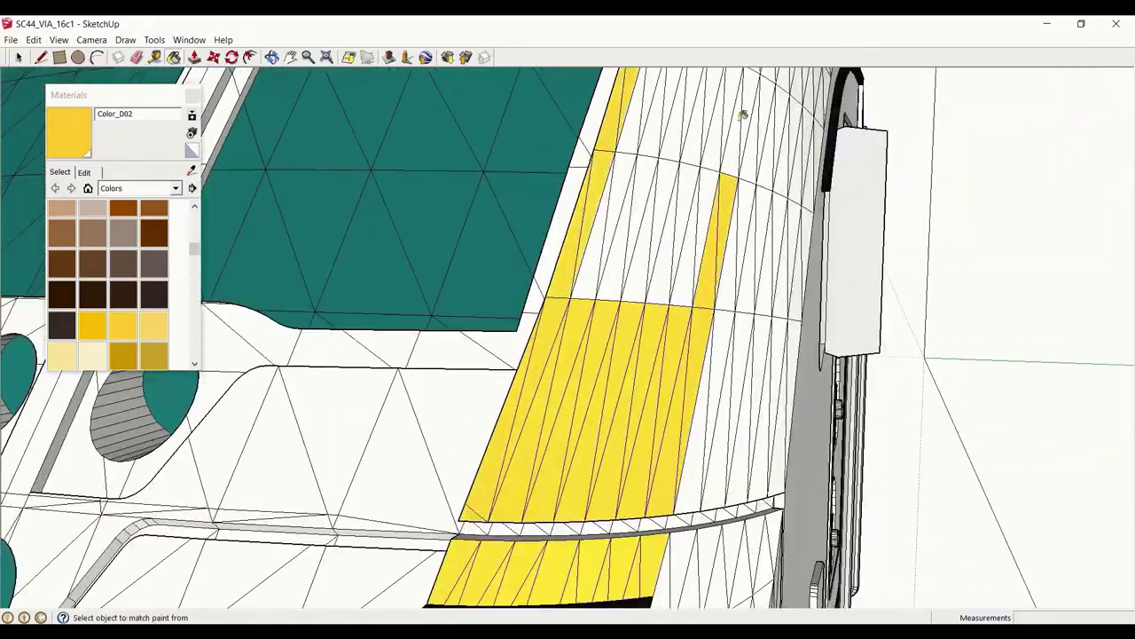
middle_drag(708, 178, 550, 329)
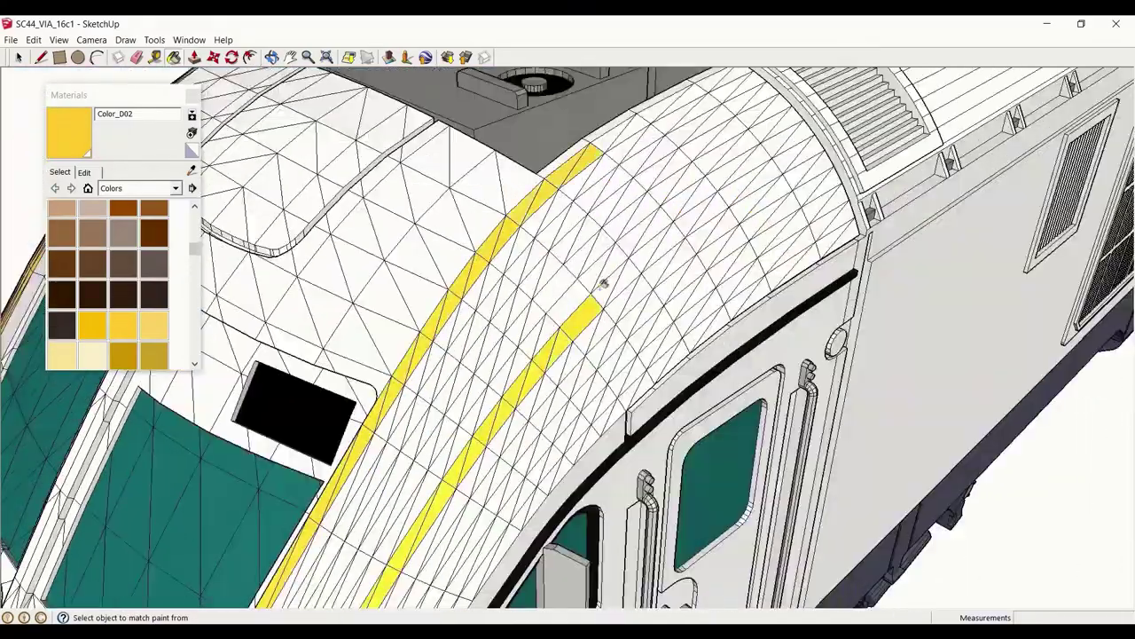
middle_drag(602, 283, 429, 185)
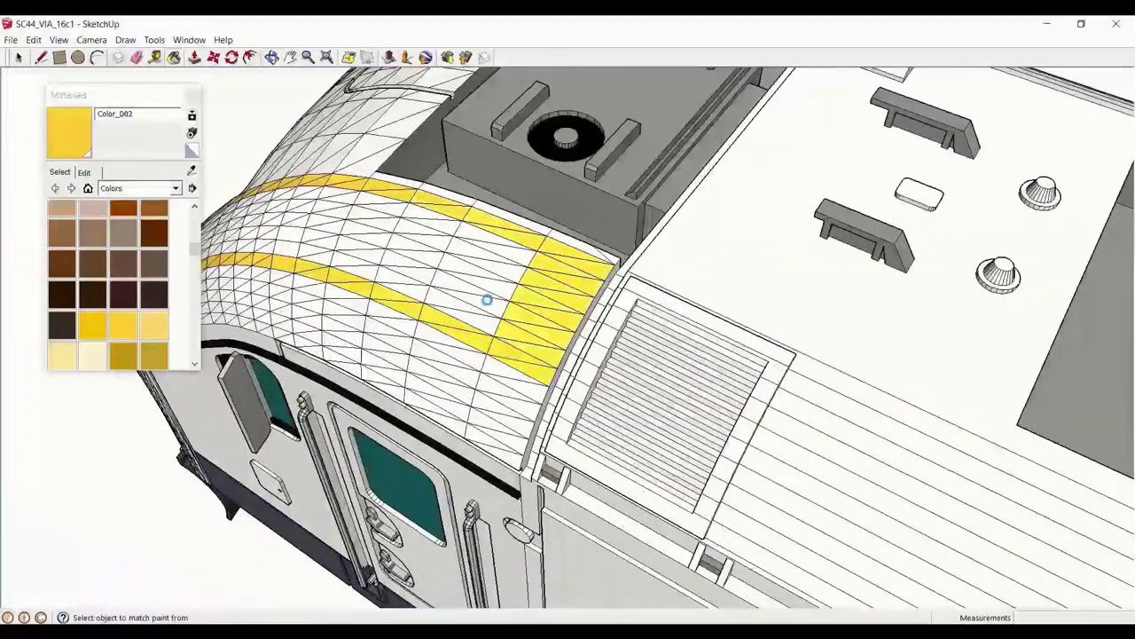
scroll(487, 300, down, 10)
scroll(433, 305, up, 15)
middle_drag(106, 102, 550, 314)
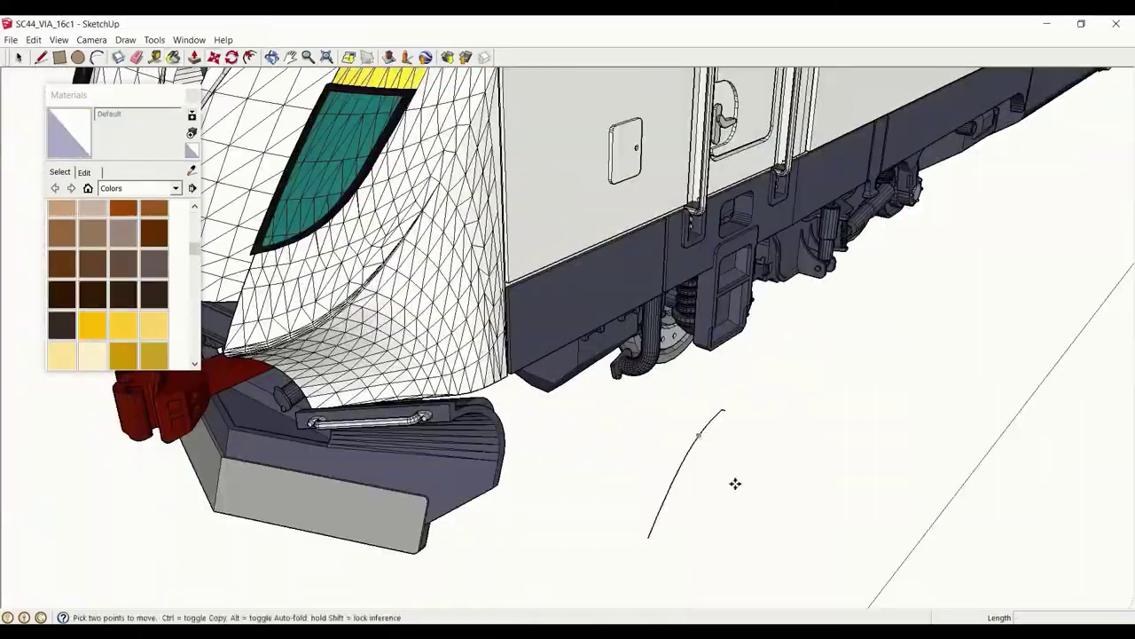
Orbit to the front of the train and sample the grey body material
middle_drag(735, 483, 866, 332)
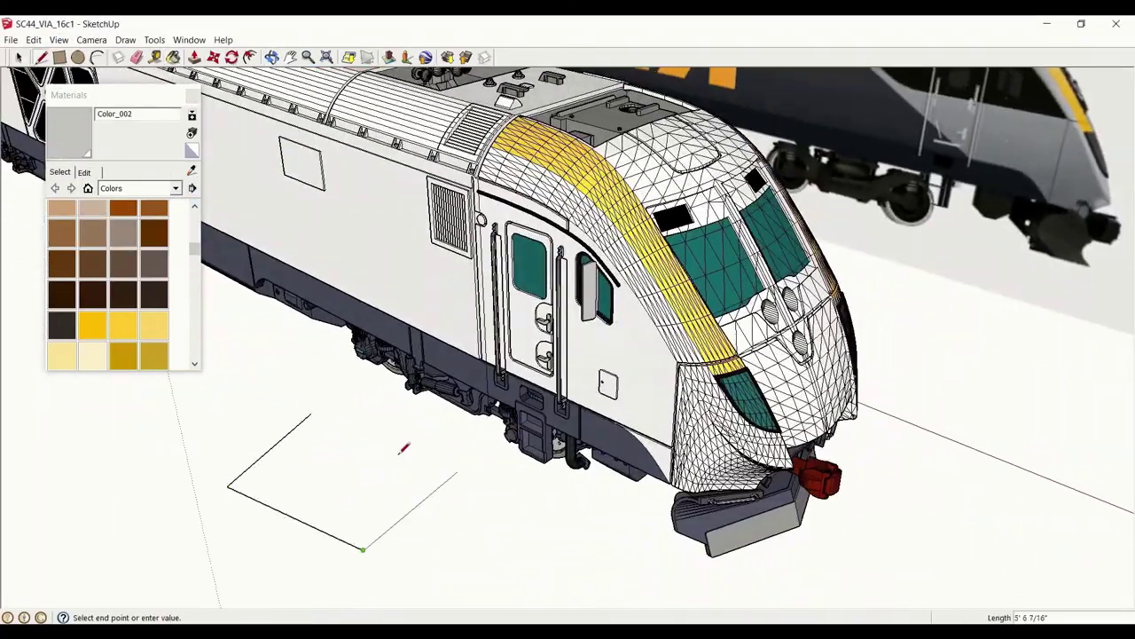
alt+click(350, 453)
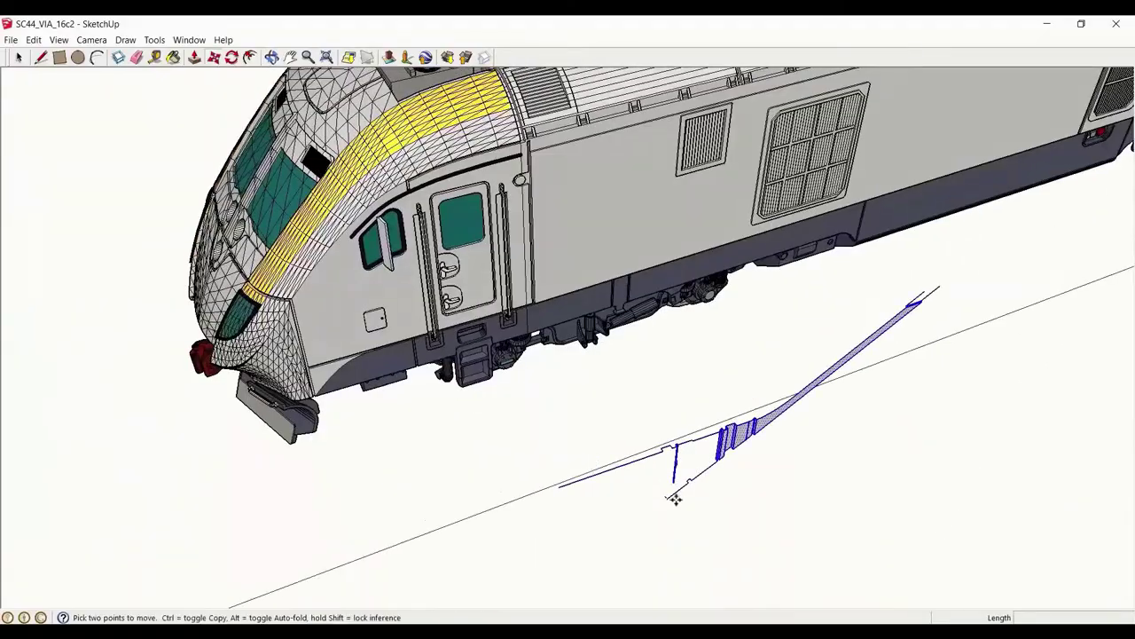
Move geometry under the train, then view the front panel, teal window and overhead layout
click(675, 499)
scroll(793, 497, up, 10)
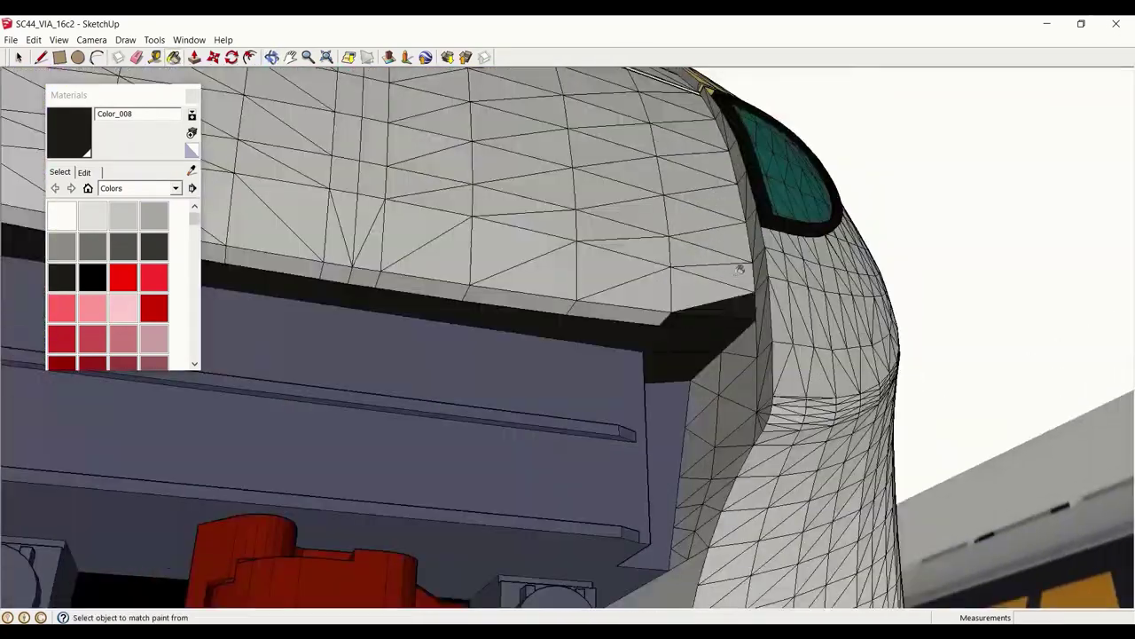
middle_drag(739, 269, 712, 224)
scroll(699, 363, down, 3)
middle_drag(699, 363, 725, 561)
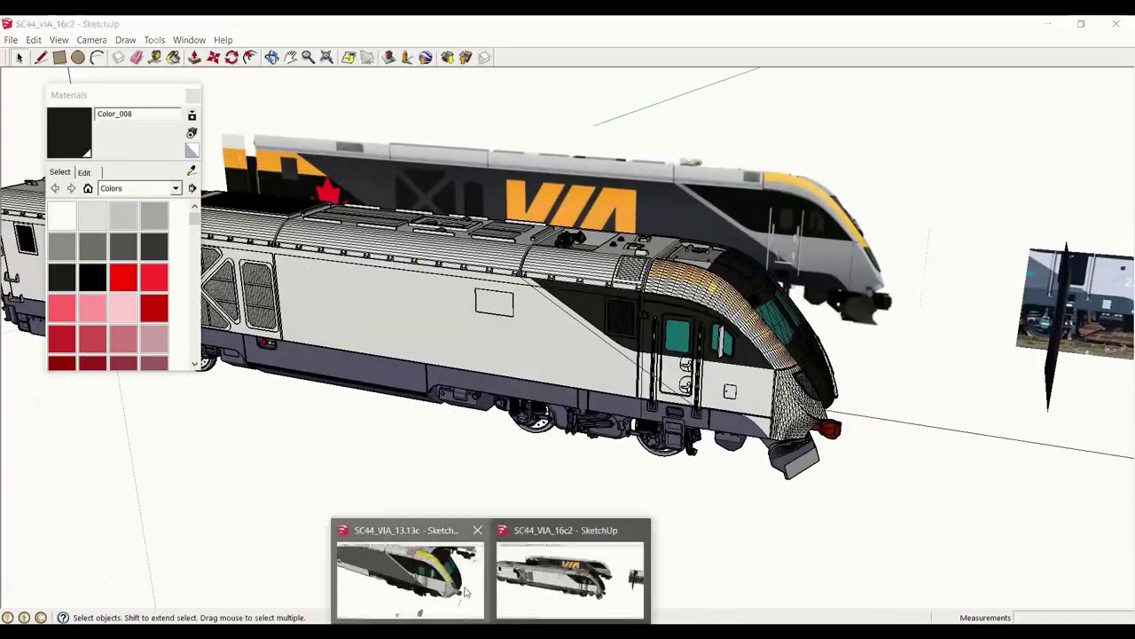
Shift Color_006 on the colour wheel to grey-blue and tint the light Color_002 panels pale lavender
scroll(556, 261, up, 5)
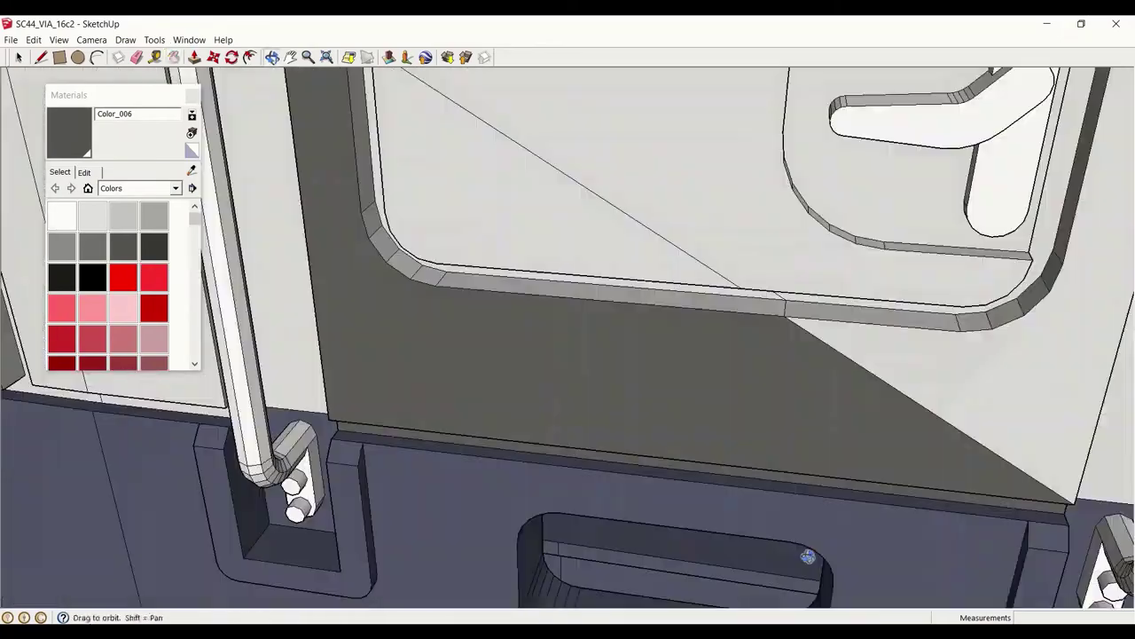
mouse_move(556, 261)
middle_down()
mouse_move(451, 228)
mouse_move(560, 325)
mouse_move(619, 160)
mouse_move(656, 413)
middle_up()
scroll(656, 413, down, 3)
scroll(686, 600, down, 5)
middle_drag(687, 600, 646, 314)
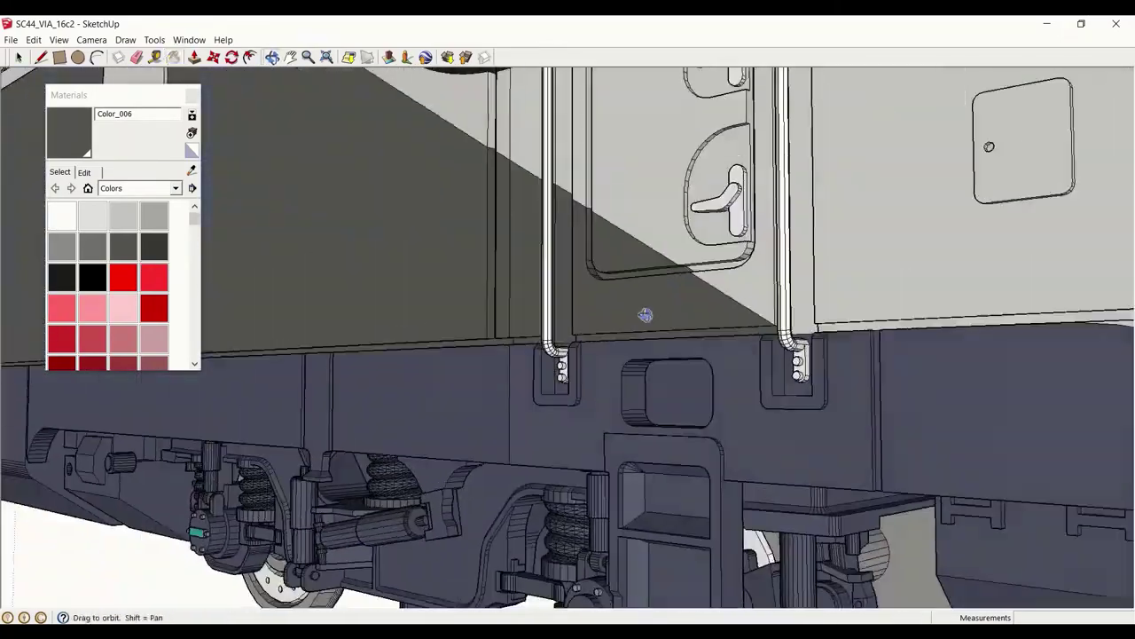
scroll(674, 426, up, 8)
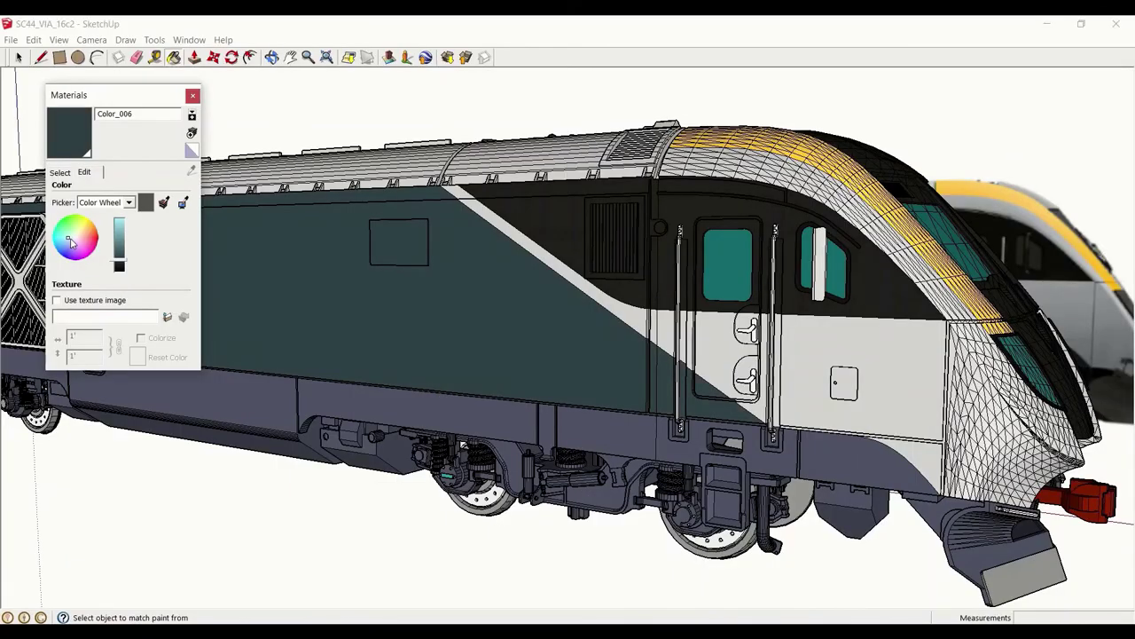
click(68, 244)
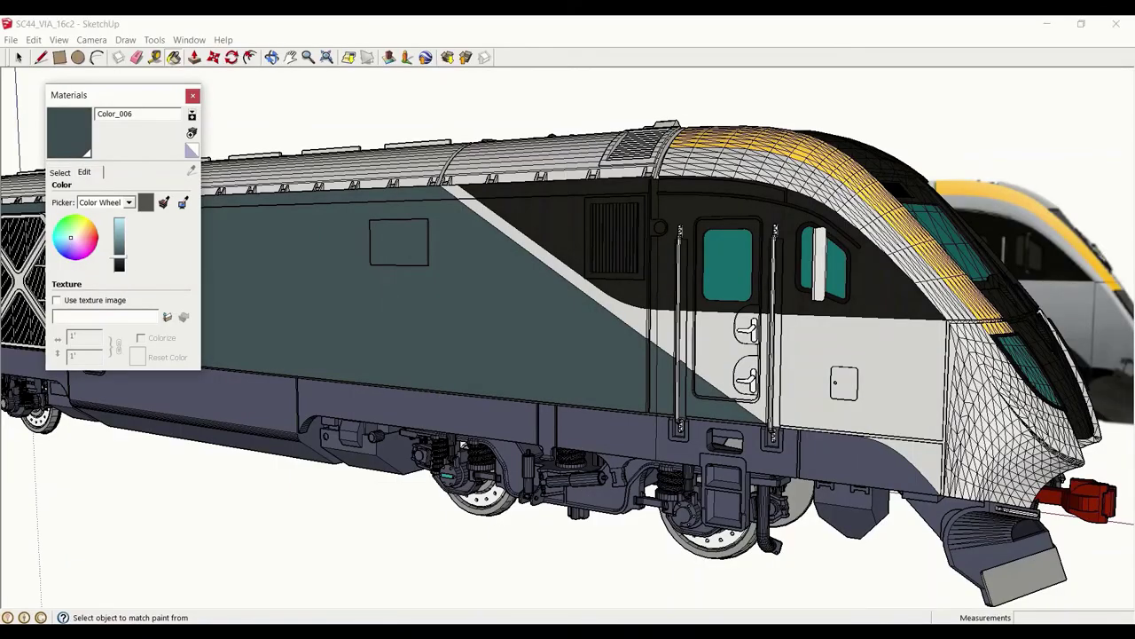
drag(67, 244, 119, 235)
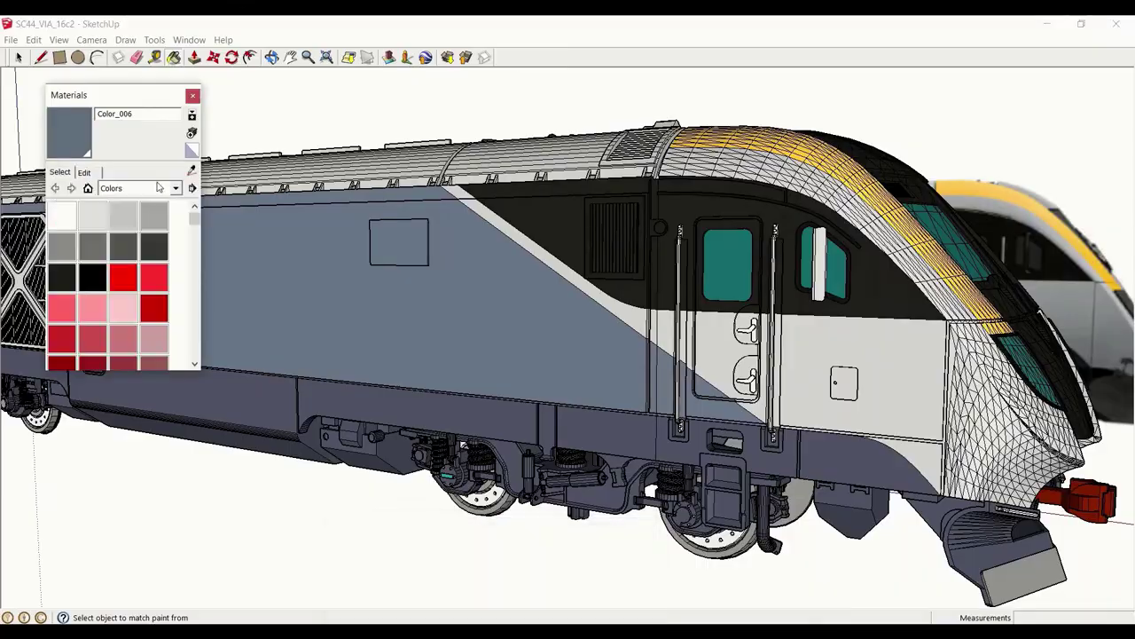
drag(75, 241, 75, 246)
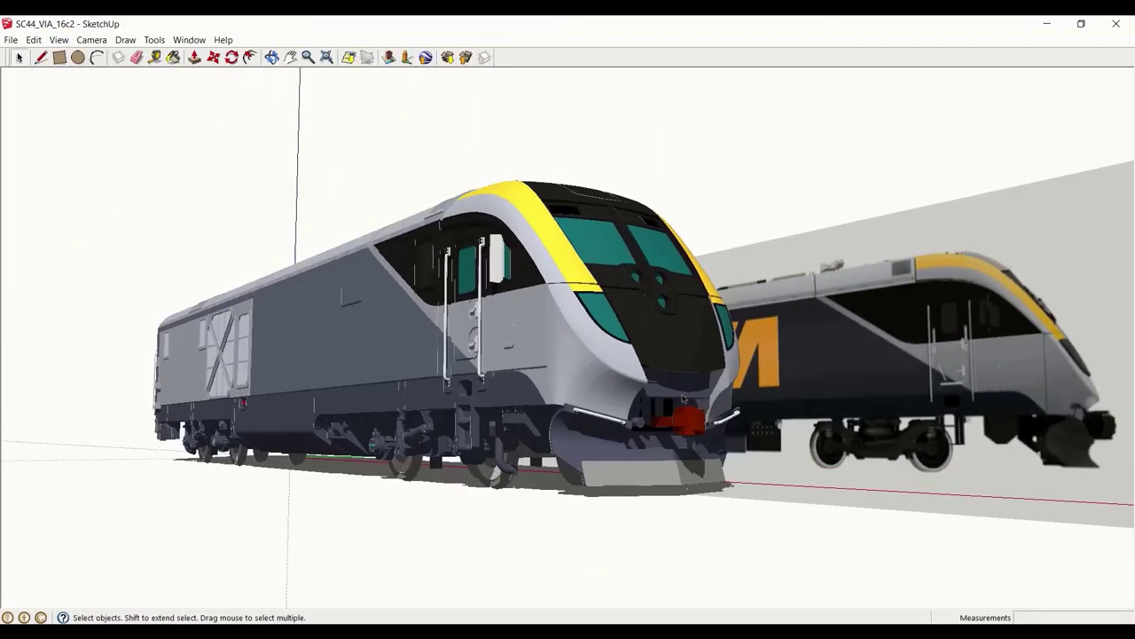
Re-enable edge lines in View > Edge Style so the model outlines show
click(59, 40)
click(80, 98)
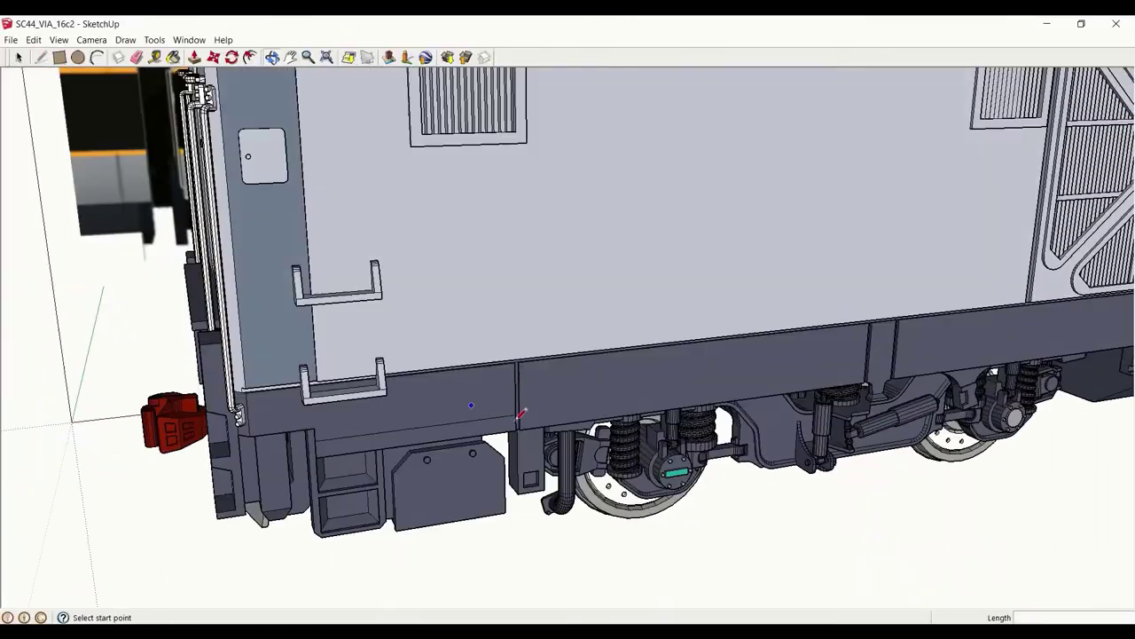
Draw line segments across the locomotive's underframe
scroll(522, 413, up, 5)
click(573, 387)
mouse_move(677, 405)
middle_down()
mouse_move(897, 286)
mouse_move(671, 300)
mouse_move(709, 329)
mouse_move(806, 329)
middle_up()
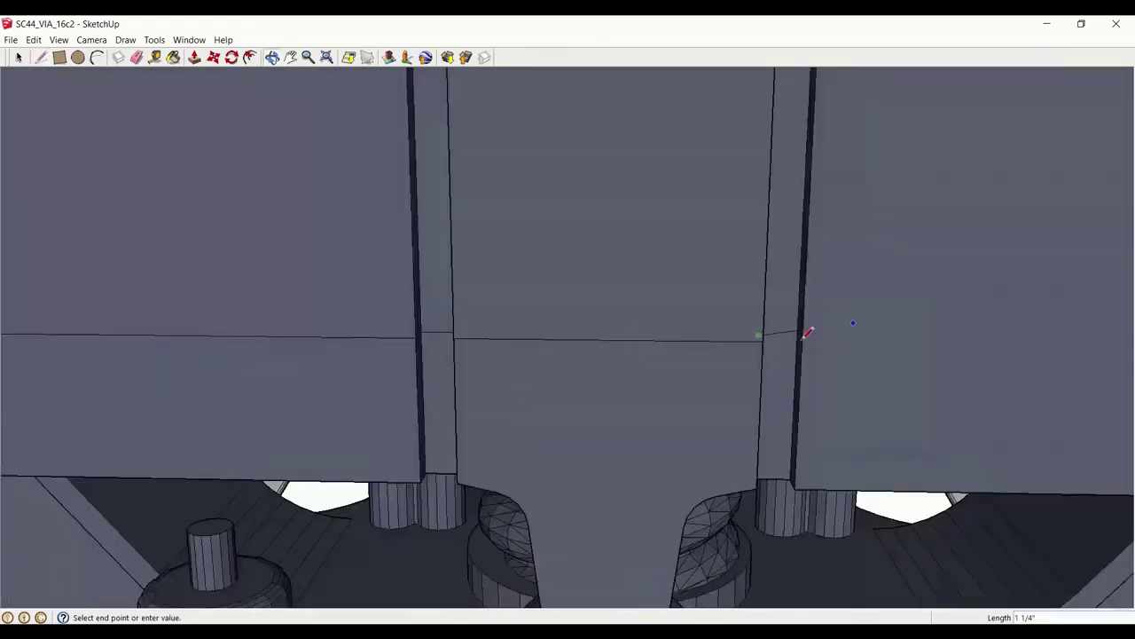
click(814, 337)
click(860, 337)
scroll(892, 278, down, 5)
mouse_move(893, 279)
middle_down()
mouse_move(843, 373)
mouse_move(816, 319)
mouse_move(805, 435)
mouse_move(621, 355)
mouse_move(600, 329)
middle_up()
Switch to Move around the new triangle face and paste the copied geometry into the model
key(space)
key(m)
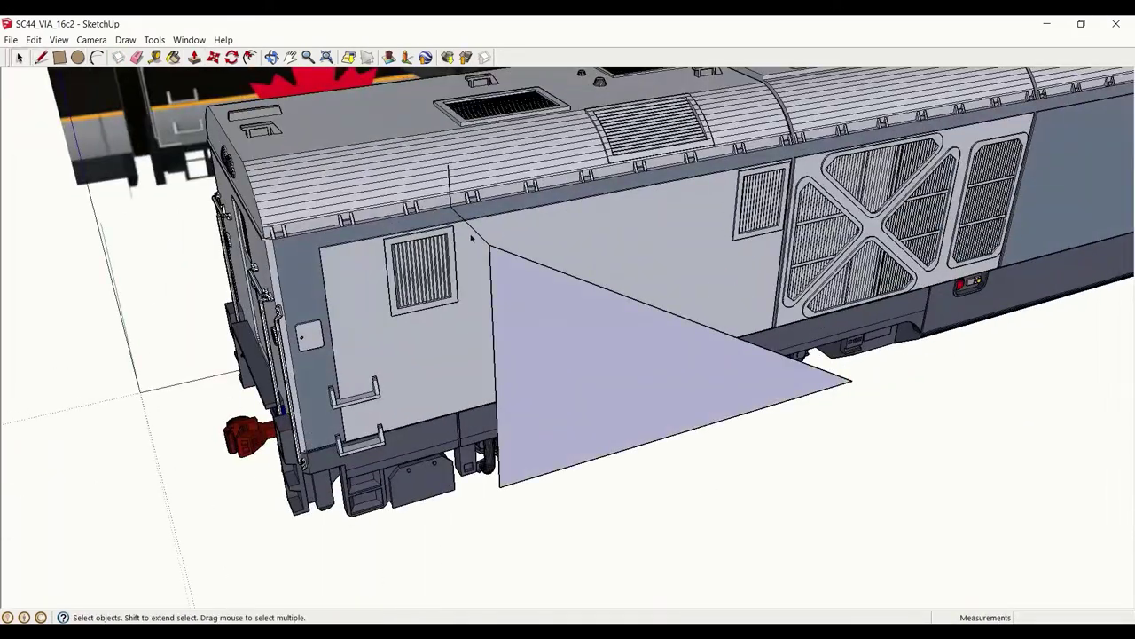
middle_drag(471, 237, 241, 57)
middle_drag(440, 513, 937, 503)
key(ctrl+v)
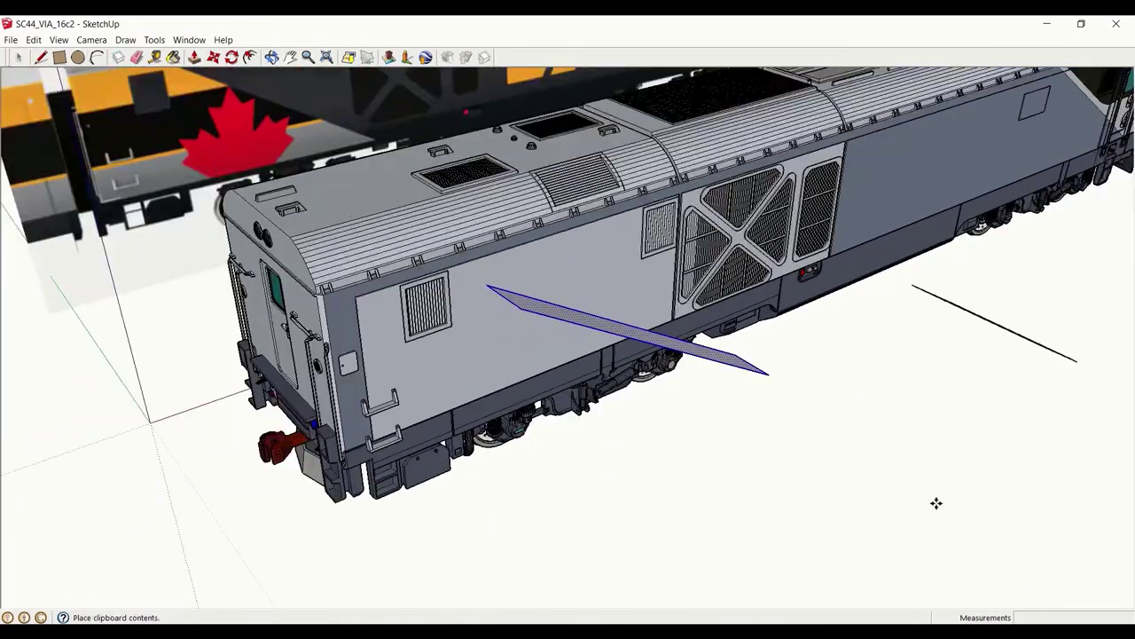
scroll(492, 298, up, 2)
Intersect the moved face with the model and orbit along the locomotive side
right_click(482, 411)
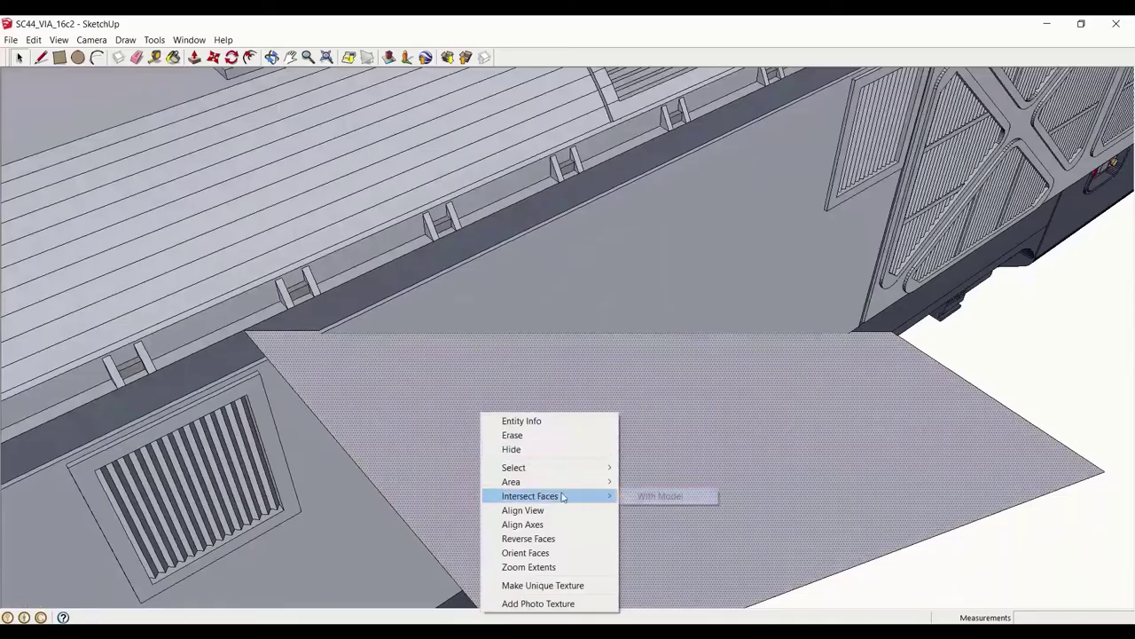
click(659, 494)
mouse_move(659, 494)
middle_down()
mouse_move(258, 402)
mouse_move(408, 337)
middle_up()
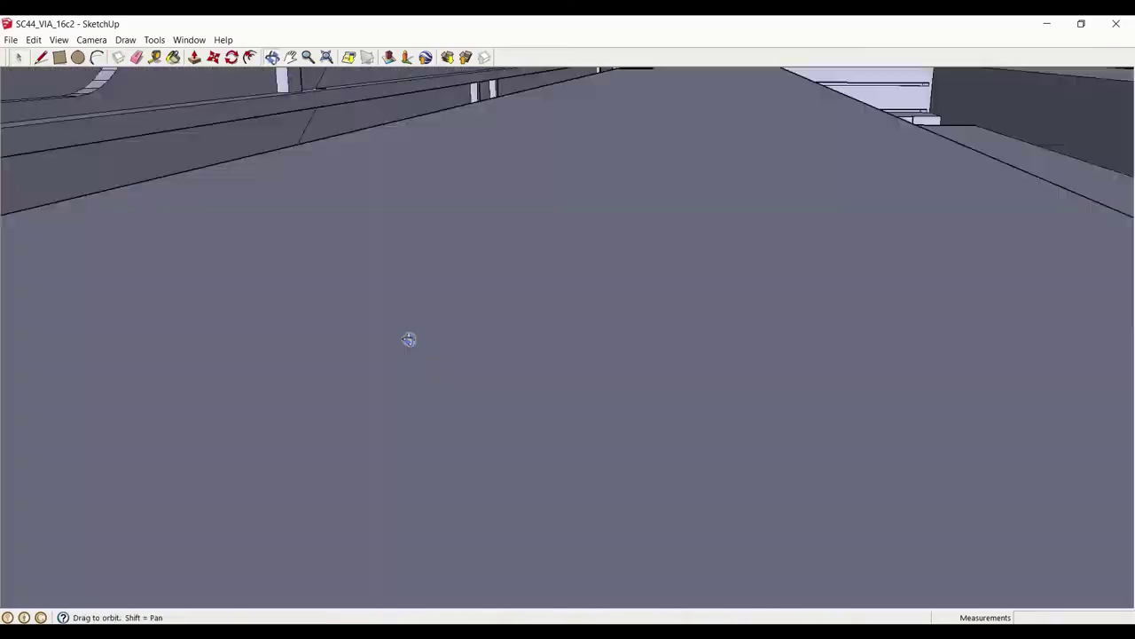
scroll(527, 254, down, 5)
scroll(477, 322, up, 5)
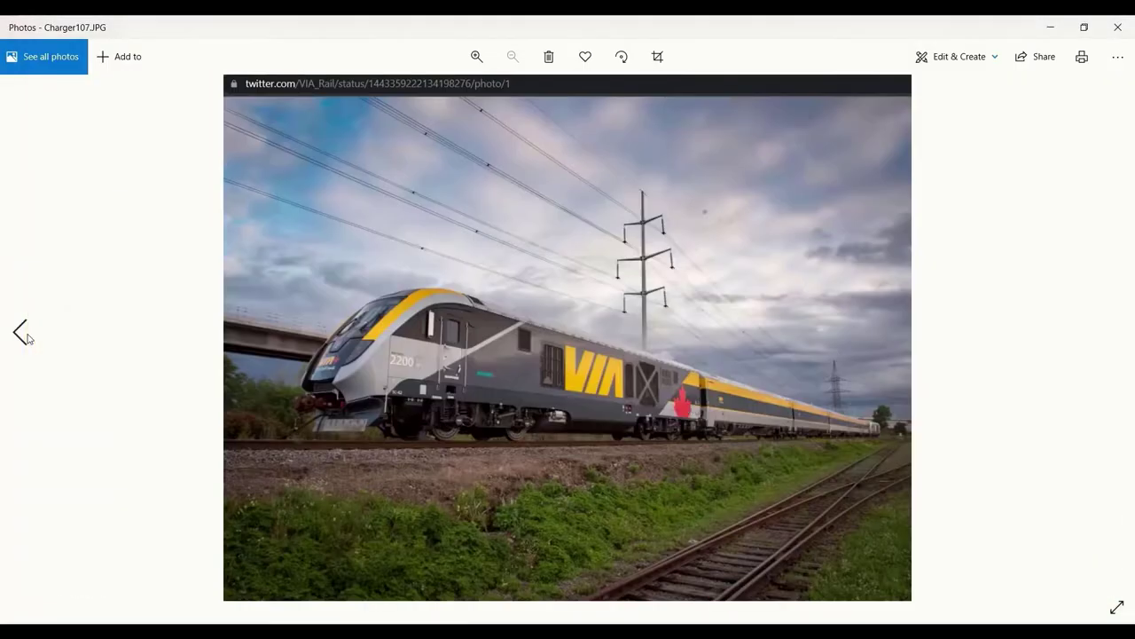
Zoom out slightly on the Charger107.JPG reference photo to study the VIA livery
scroll(683, 413, down, 1)
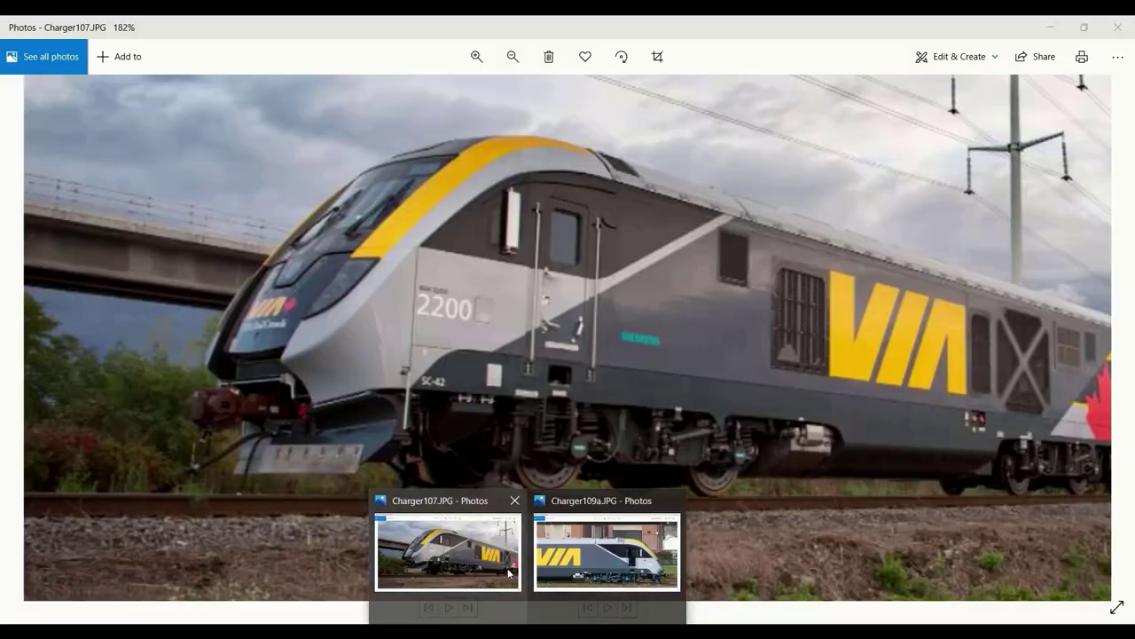
Drop the copied blue stripe line beside the first across the black cab band, then zoom to check it
click(791, 123)
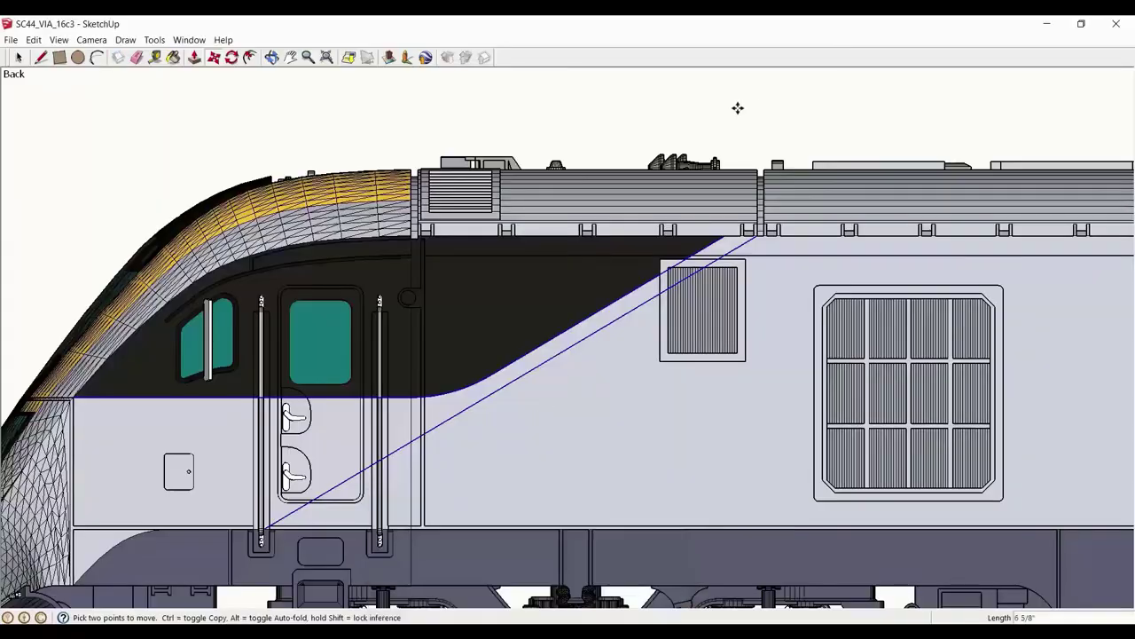
scroll(647, 236, up, 5)
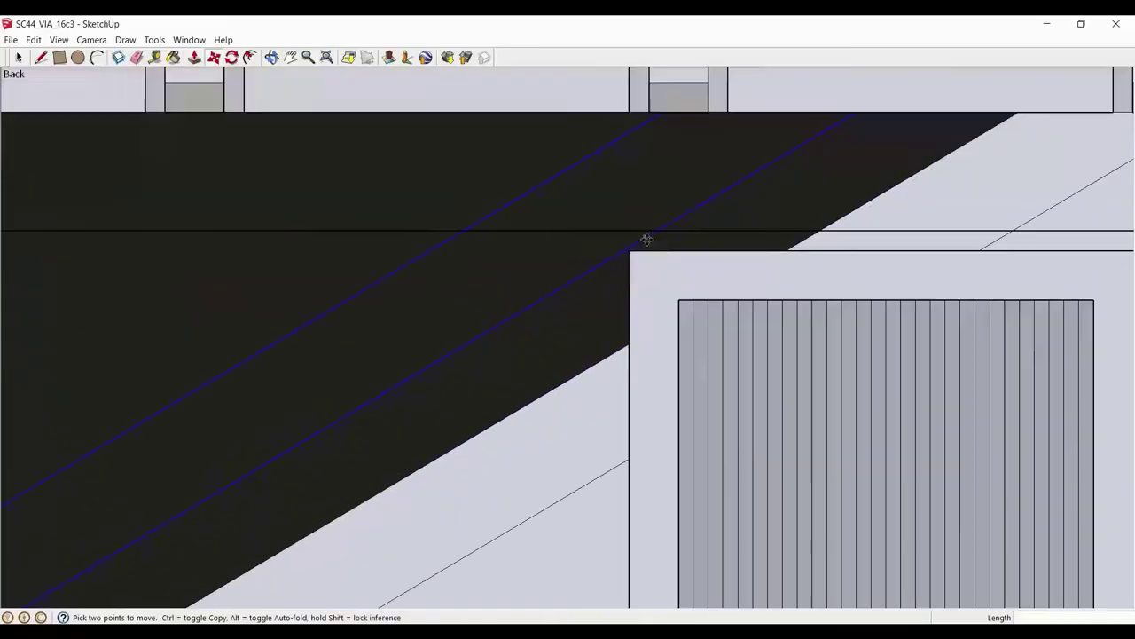
scroll(470, 346, down, 3)
scroll(469, 347, down, 5)
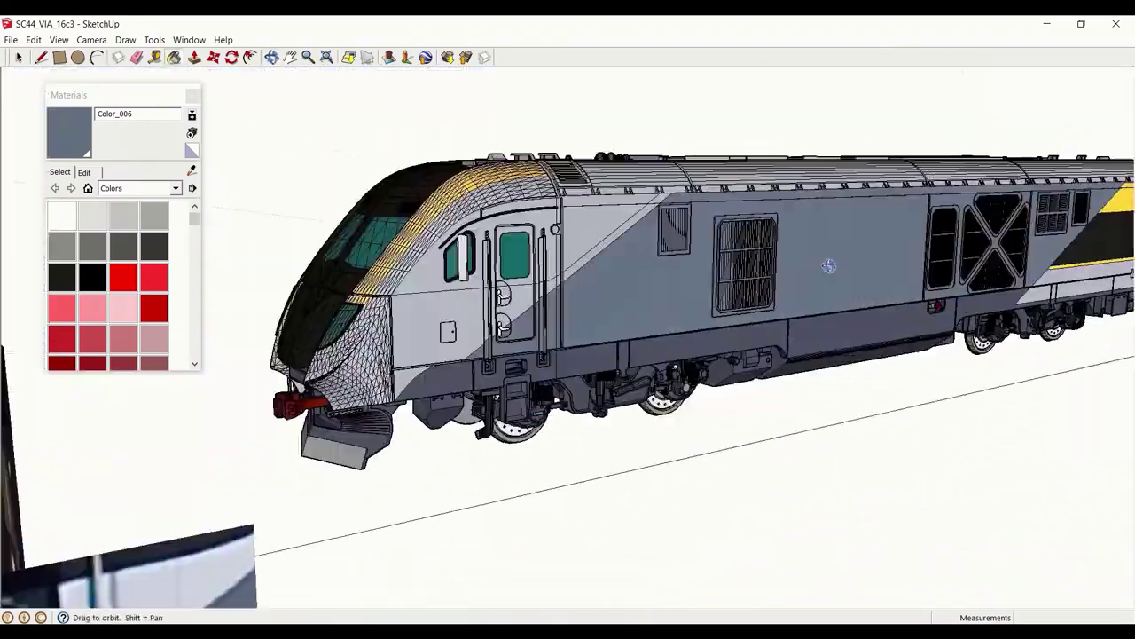
Zoom over the painted cab door, then return to Select and orbit to view the nose from below
scroll(529, 319, up, 5)
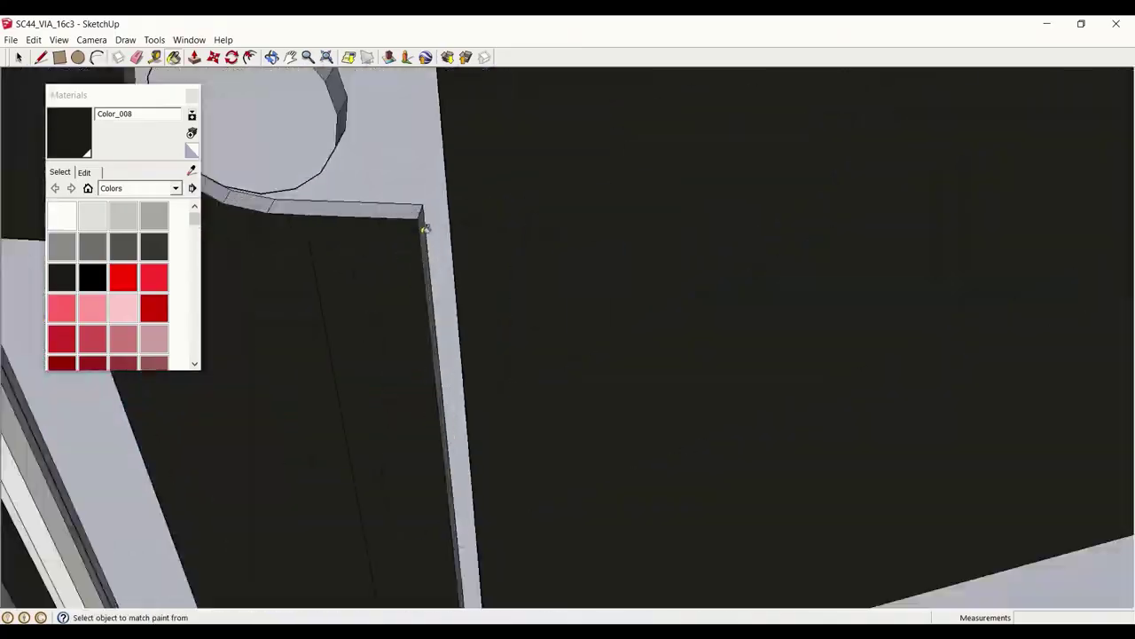
scroll(430, 229, down, 2)
scroll(596, 324, down, 5)
scroll(590, 342, up, 4)
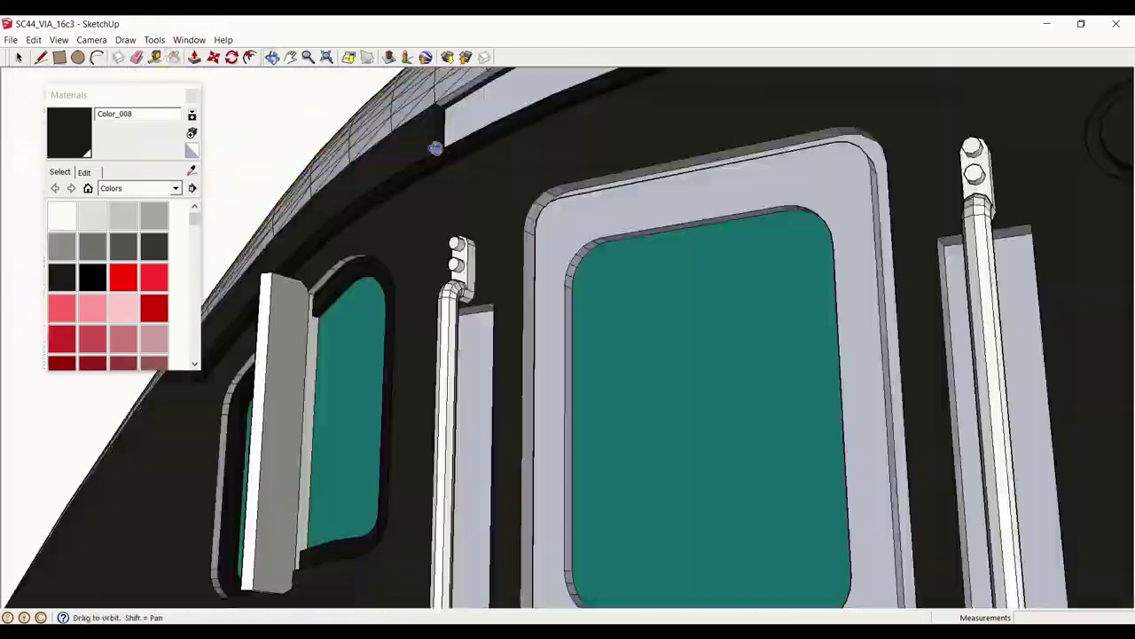
scroll(586, 350, down, 4)
scroll(582, 362, up, 5)
scroll(582, 362, down, 3)
scroll(532, 355, down, 3)
scroll(461, 346, up, 5)
scroll(434, 340, up, 2)
scroll(434, 341, up, 3)
scroll(444, 373, down, 4)
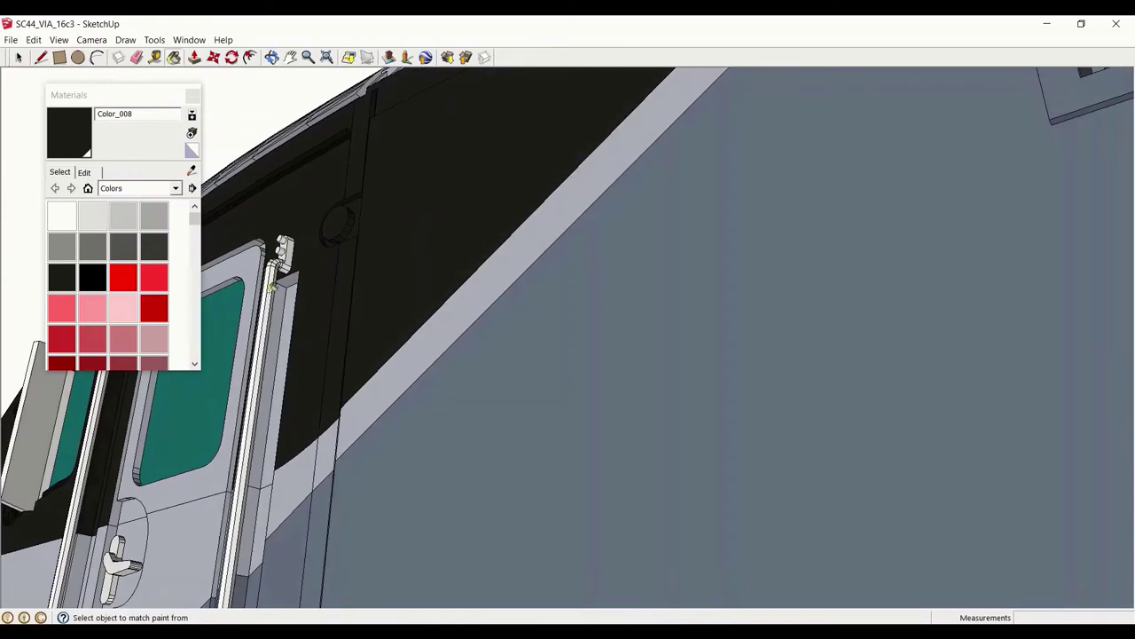
scroll(468, 432, up, 5)
scroll(763, 368, down, 3)
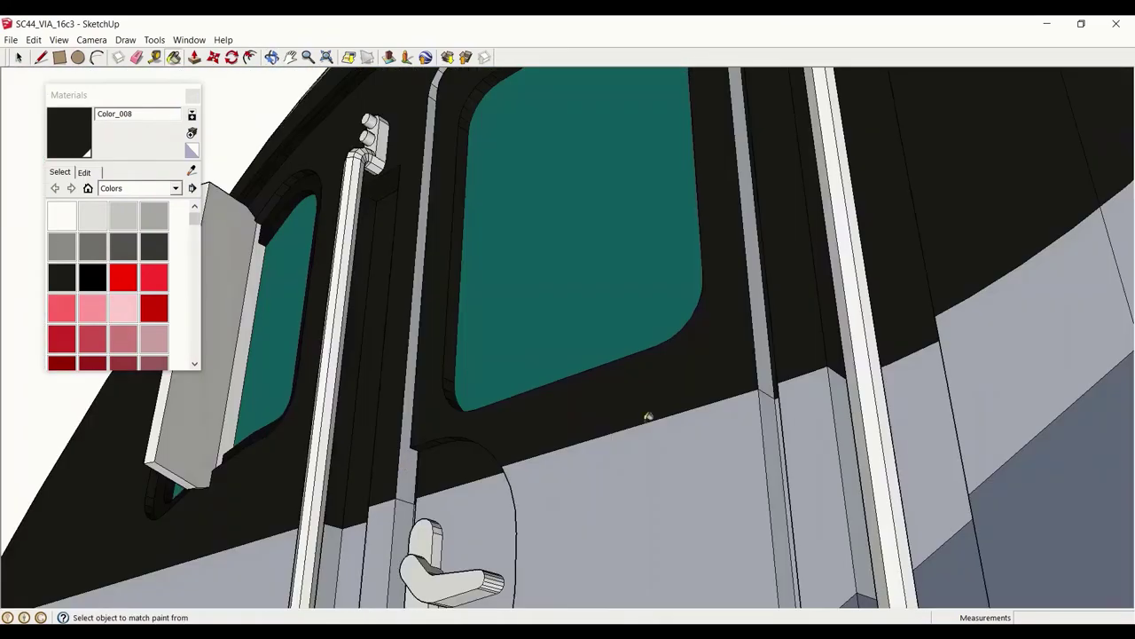
scroll(648, 413, down, 3)
scroll(666, 196, down, 3)
key(space)
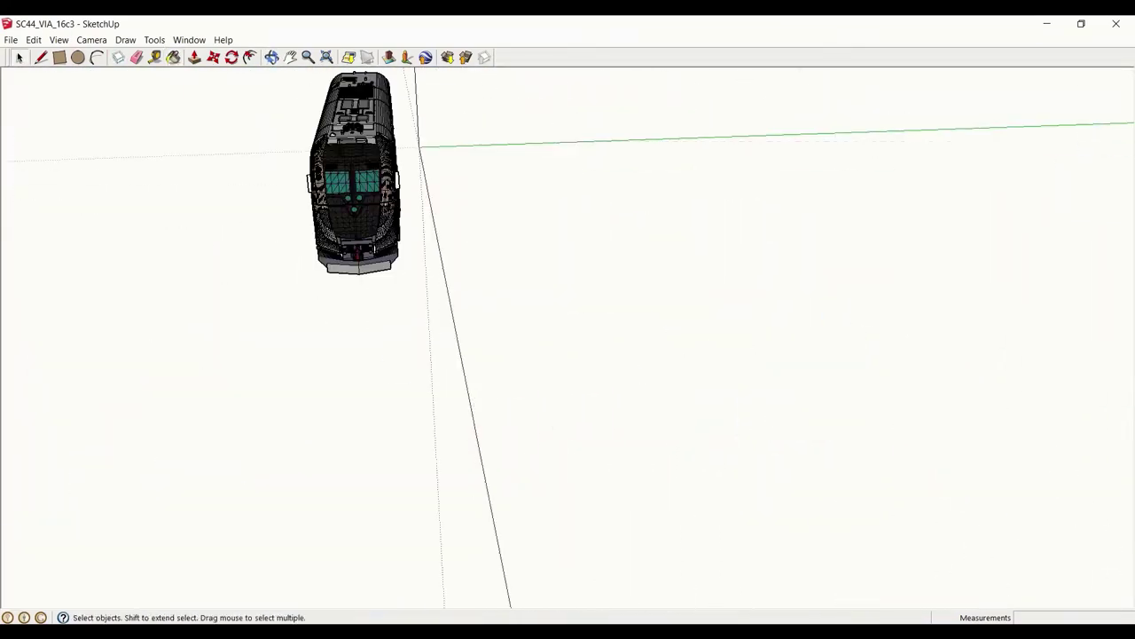
middle_drag(525, 307, 612, 351)
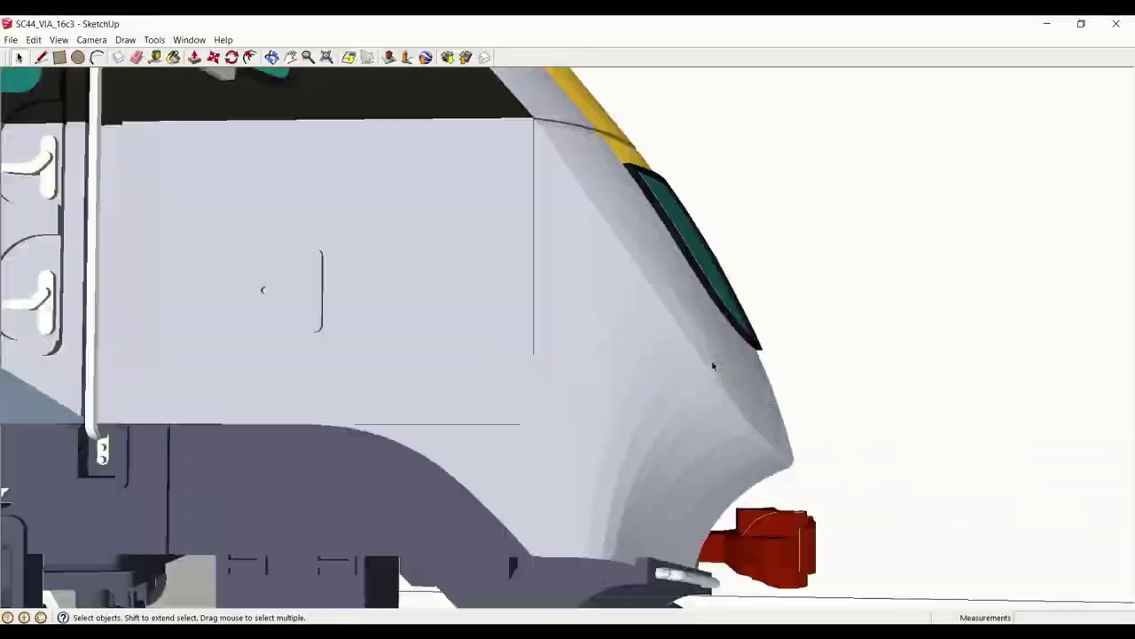
Orbit around the whole locomotive to inspect its underside and bring up the display options
middle_drag(417, 248, 456, 268)
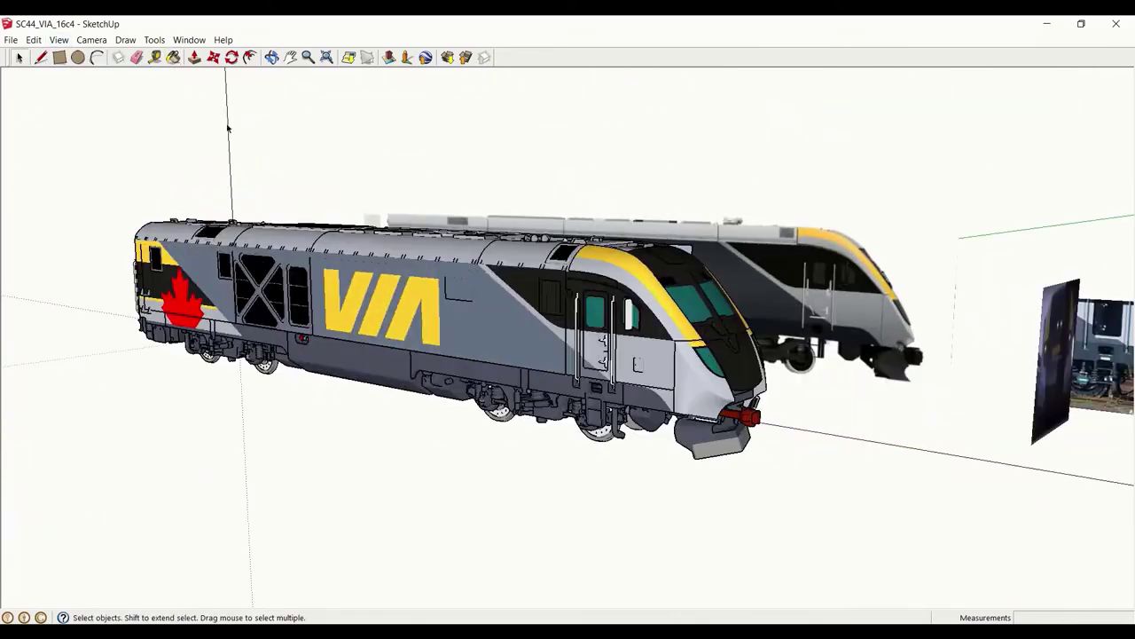
mouse_move(533, 354)
middle_down()
mouse_move(648, 349)
mouse_move(858, 387)
middle_up()
mouse_move(407, 338)
middle_down()
mouse_move(648, 221)
mouse_move(443, 310)
middle_up()
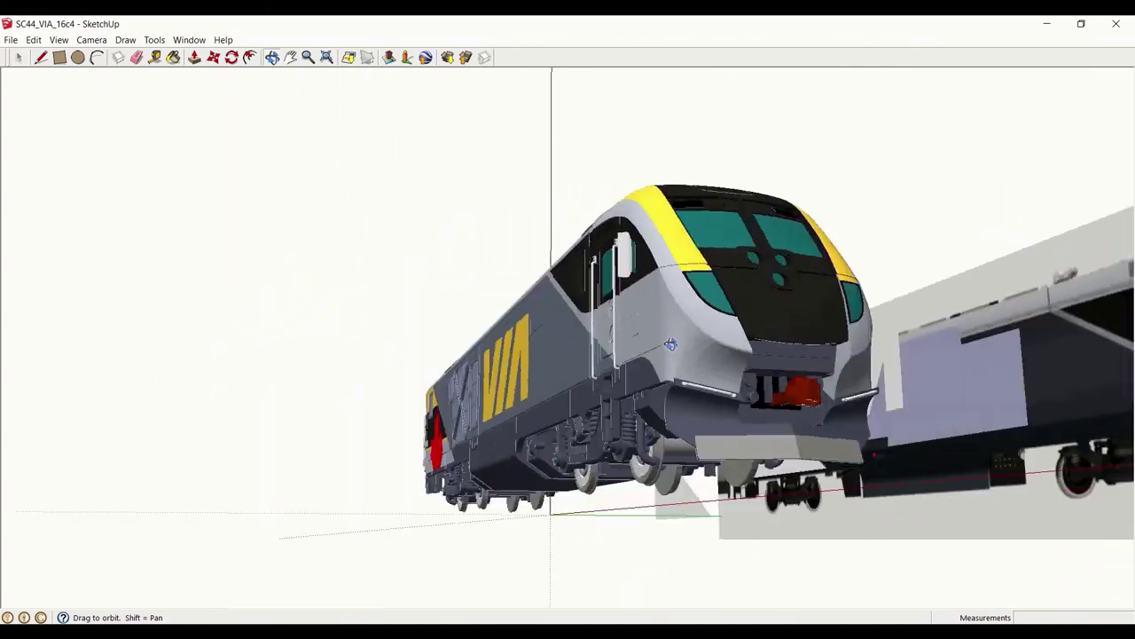
click(59, 40)
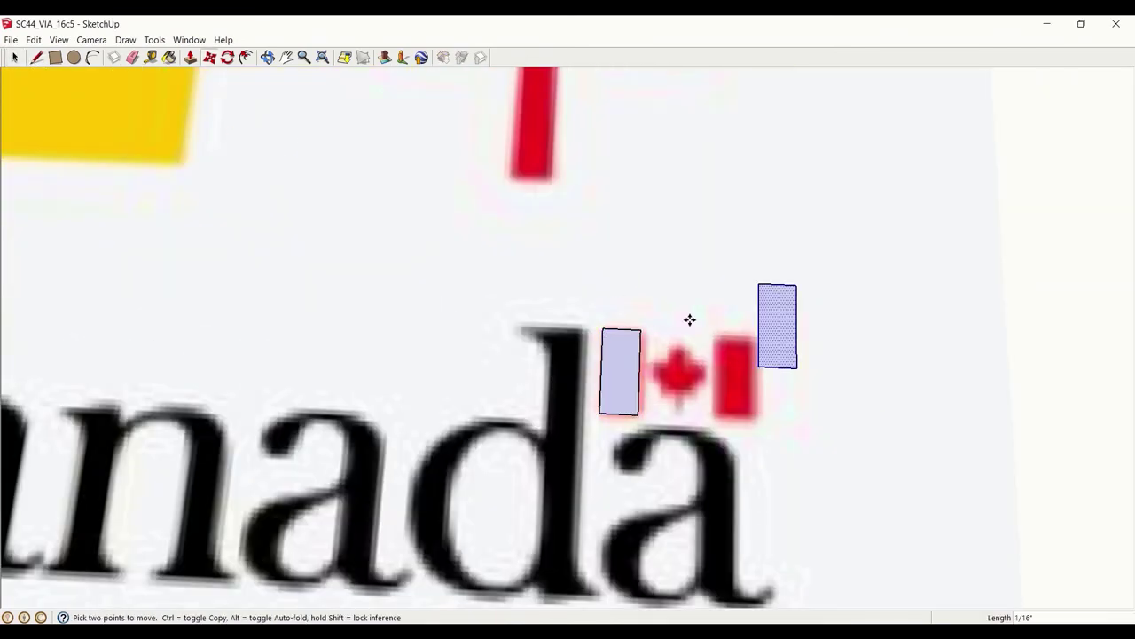
Start moving the rectangles from the left flag bar of the logo image
click(639, 371)
scroll(639, 371, up, 2)
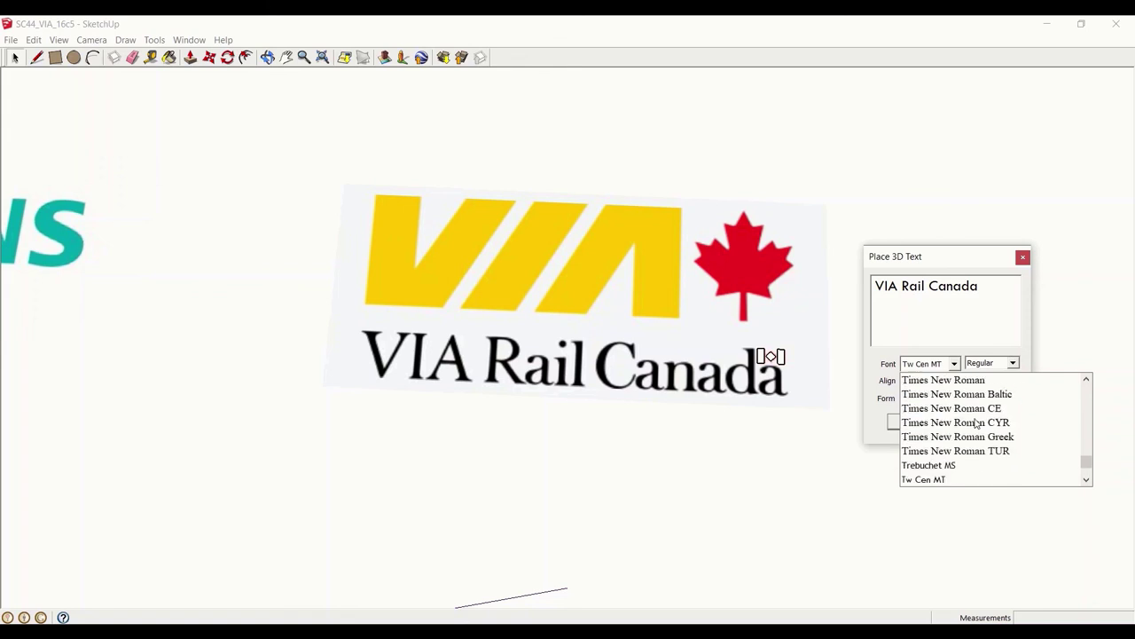
Try Times New Roman and Mongolian Baiti, then place Lucida Bright 3D lettering below the logo
click(976, 423)
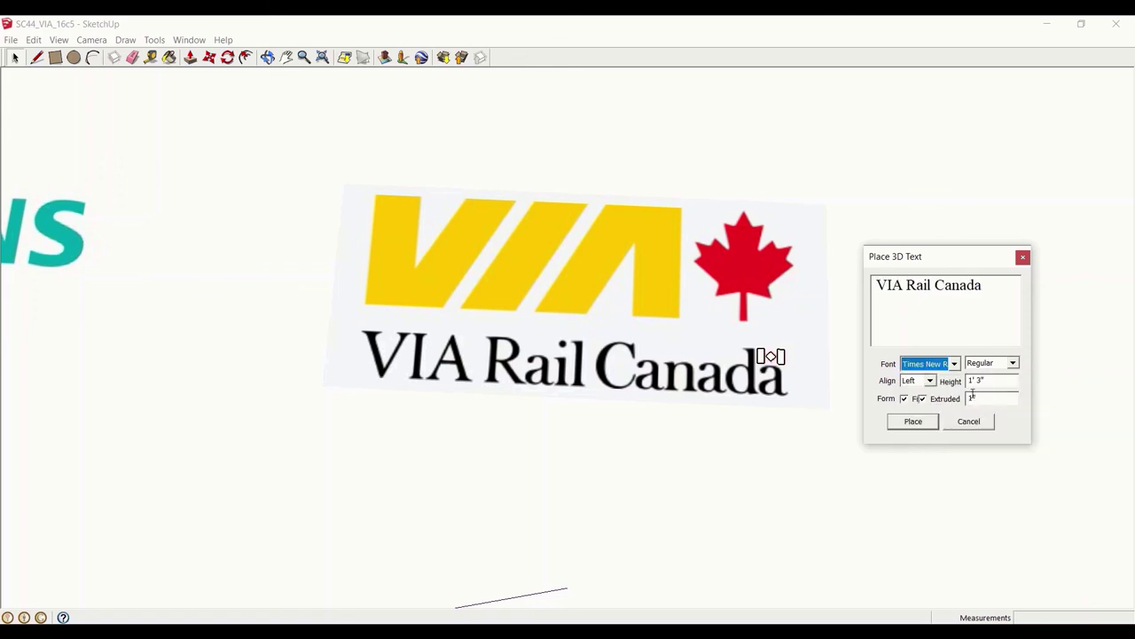
key(Down)
key(Down)
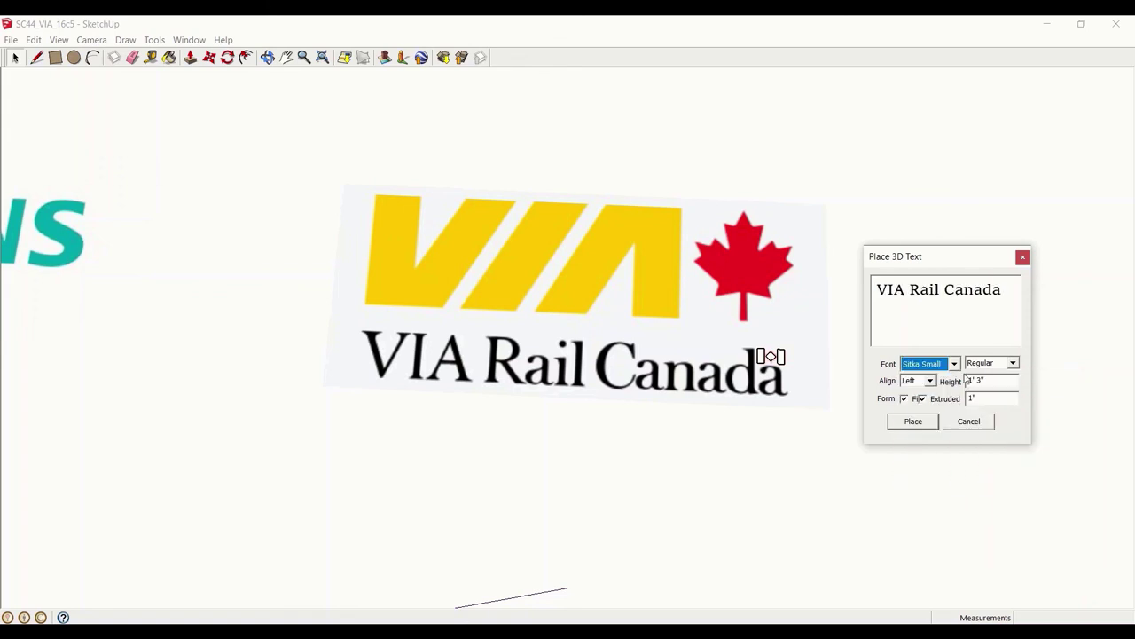
key(Up)
key(Up)
key(Up)
key(Up)
key(Up)
key(Up)
key(Up)
key(Up)
key(Up)
key(Up)
key(Up)
key(Up)
key(Up)
key(Up)
key(Up)
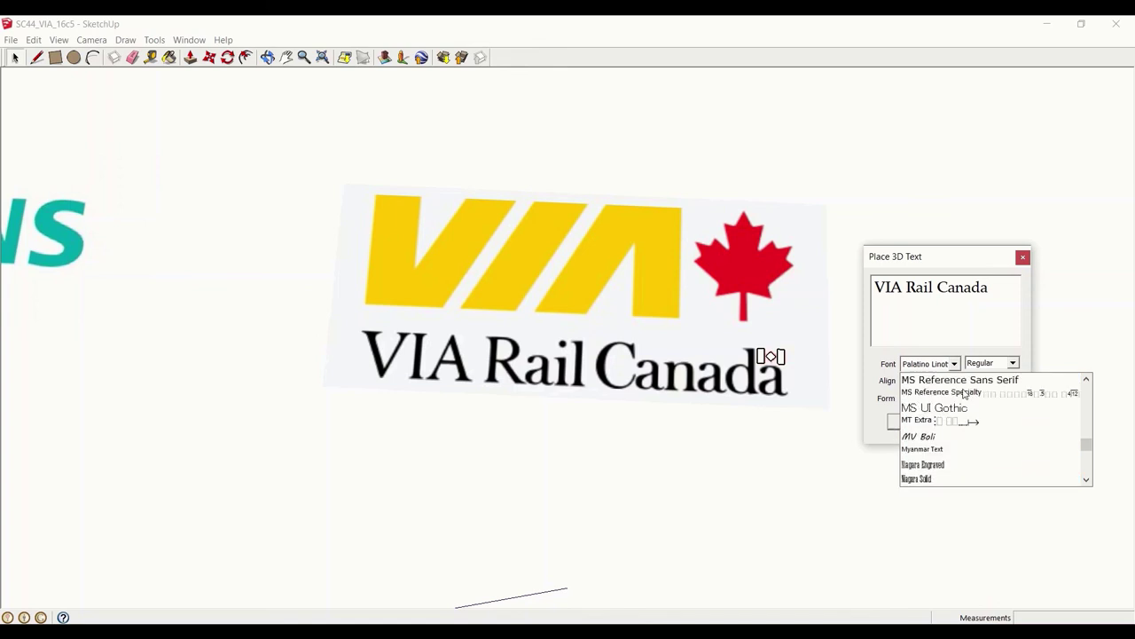
click(965, 398)
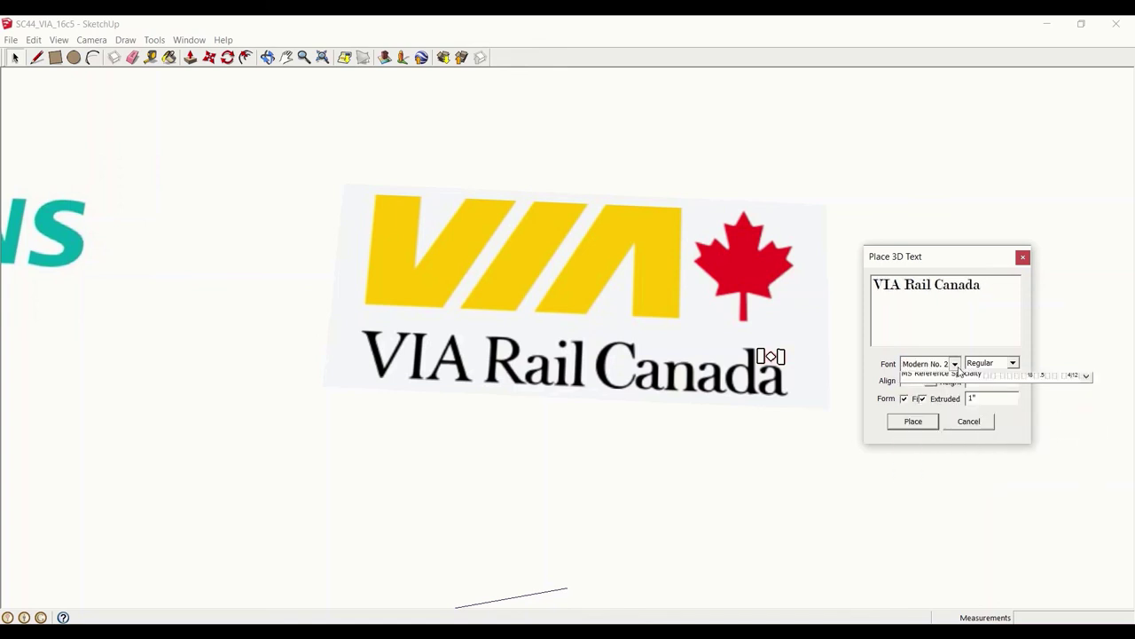
click(955, 364)
click(959, 379)
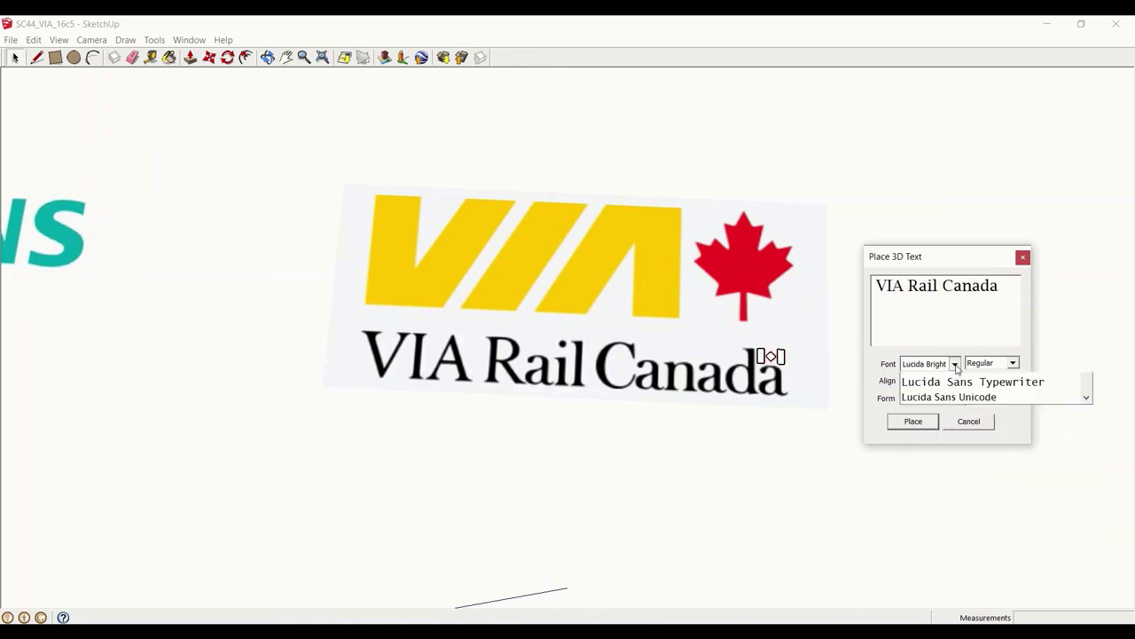
click(993, 424)
click(381, 492)
scroll(452, 522, up, 3)
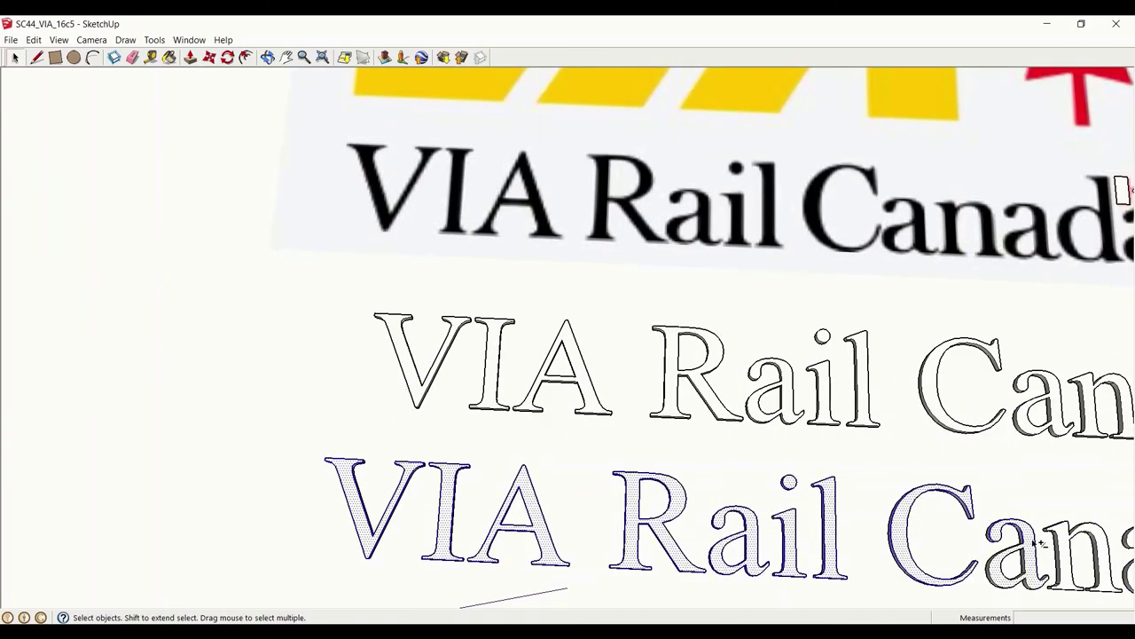
Move the VIA Rail Canada 3D text onto the logo's lettering, switching to top view
scroll(1040, 543, down, 3)
scroll(842, 470, down, 2)
key(m)
click(53, 585)
scroll(869, 304, up, 5)
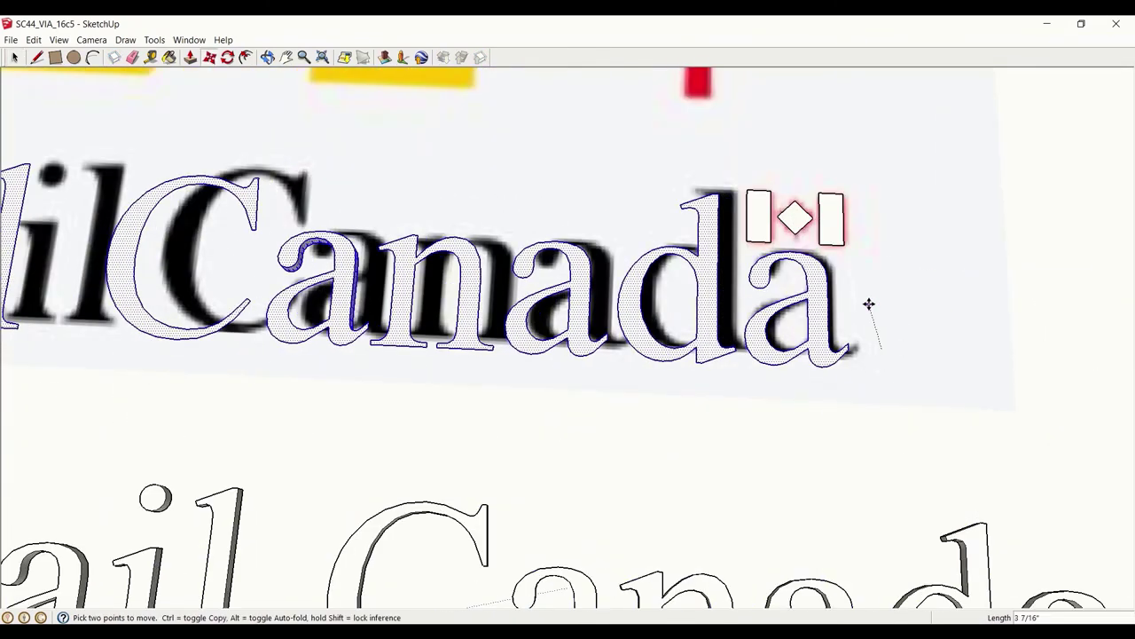
scroll(861, 307, up, 2)
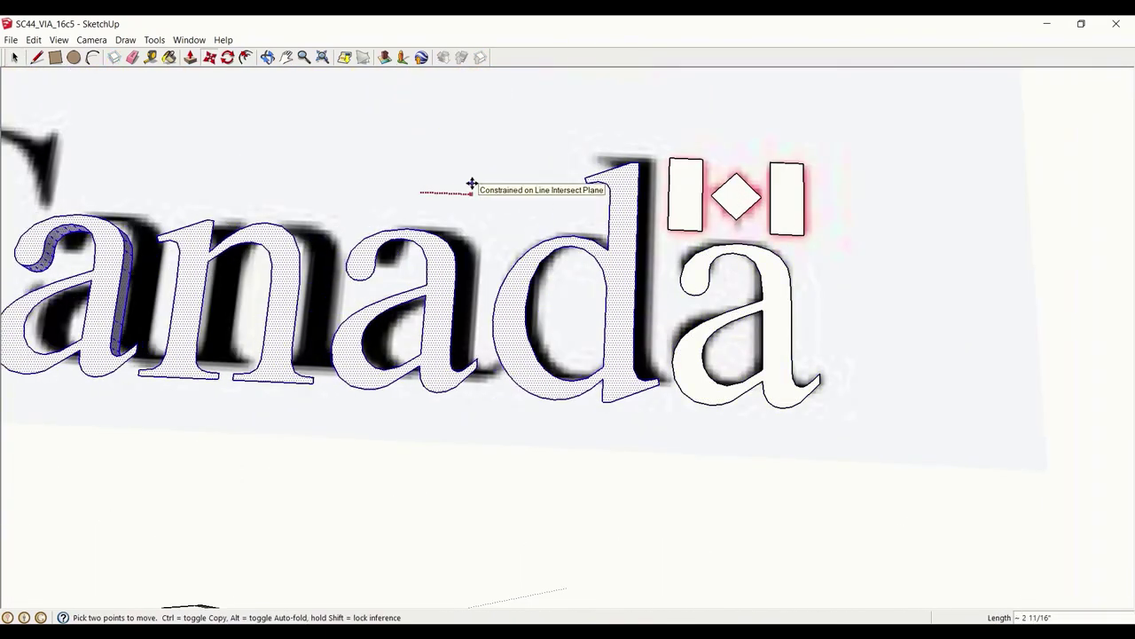
click(484, 180)
click(316, 165)
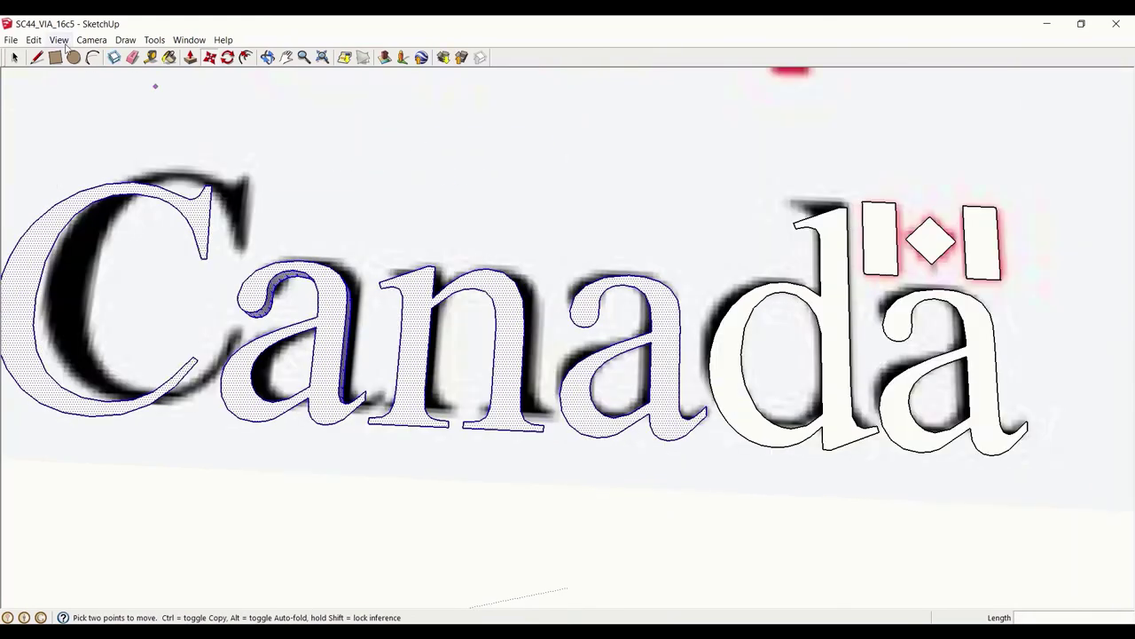
shift+middle_drag(287, 225, 553, 268)
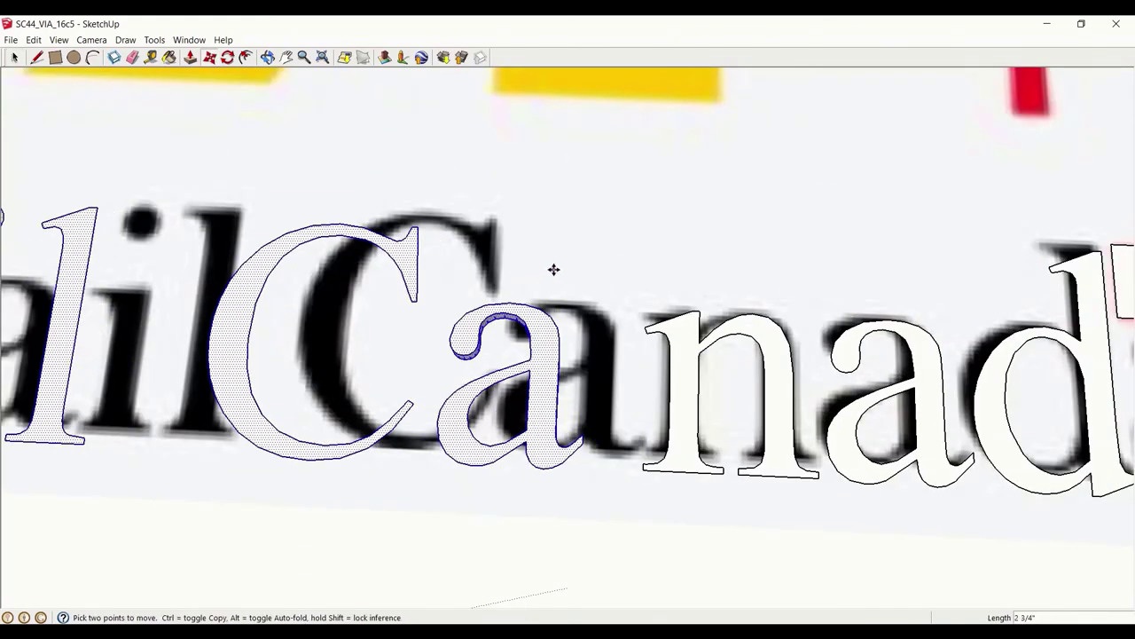
key(F2)
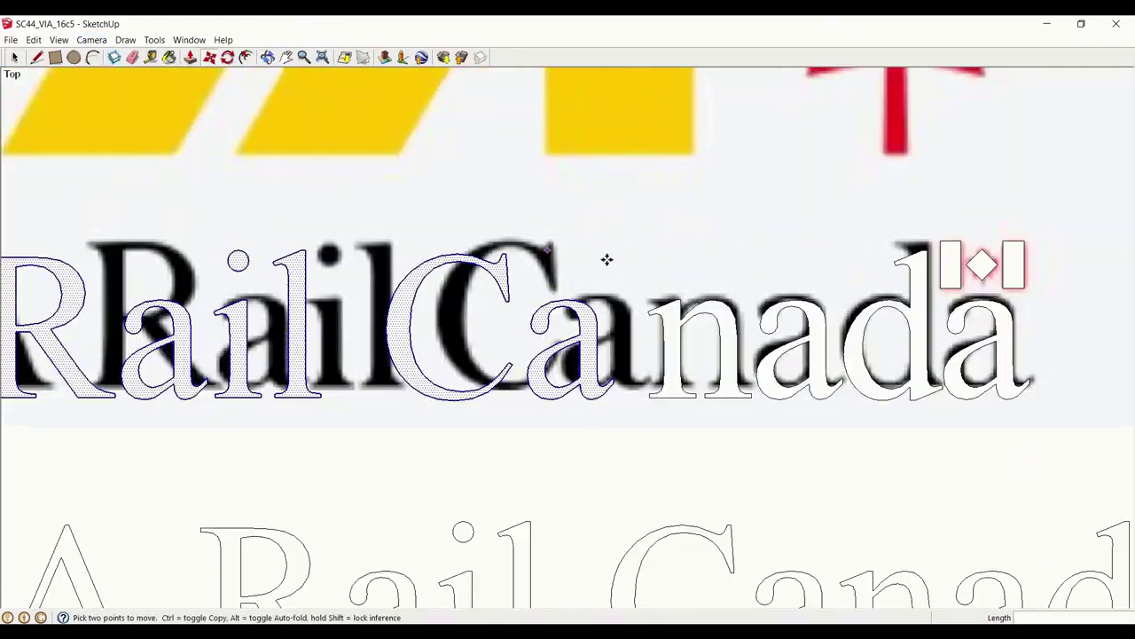
click(636, 227)
key(space)
Nudge the 3D text in small moves until it overlays the logo's printed wordmark
click(501, 208)
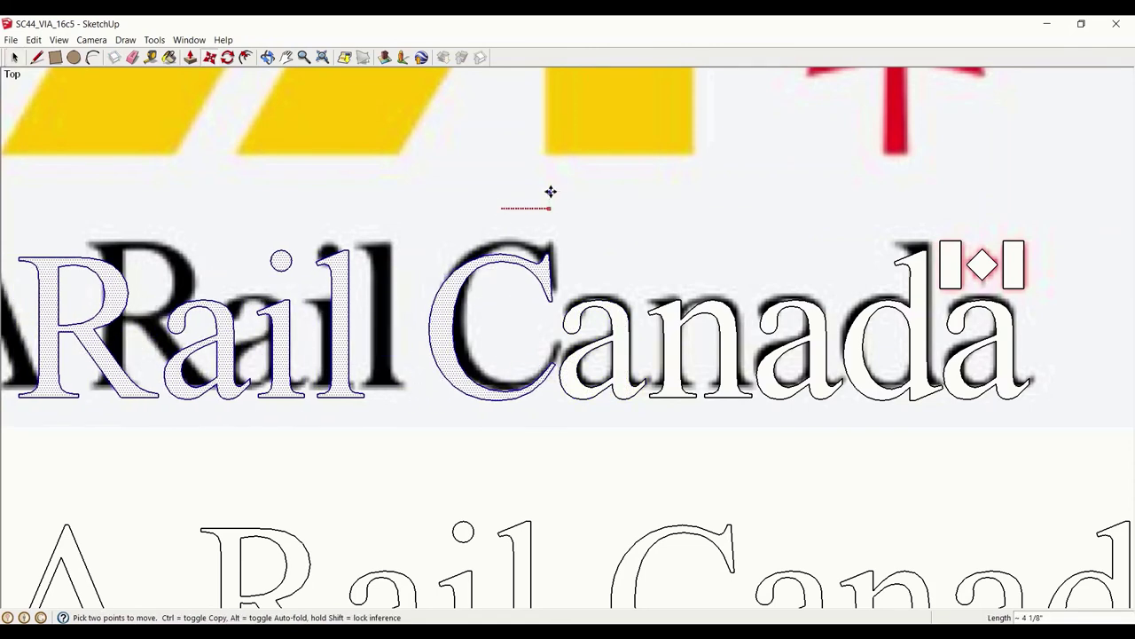
key(m)
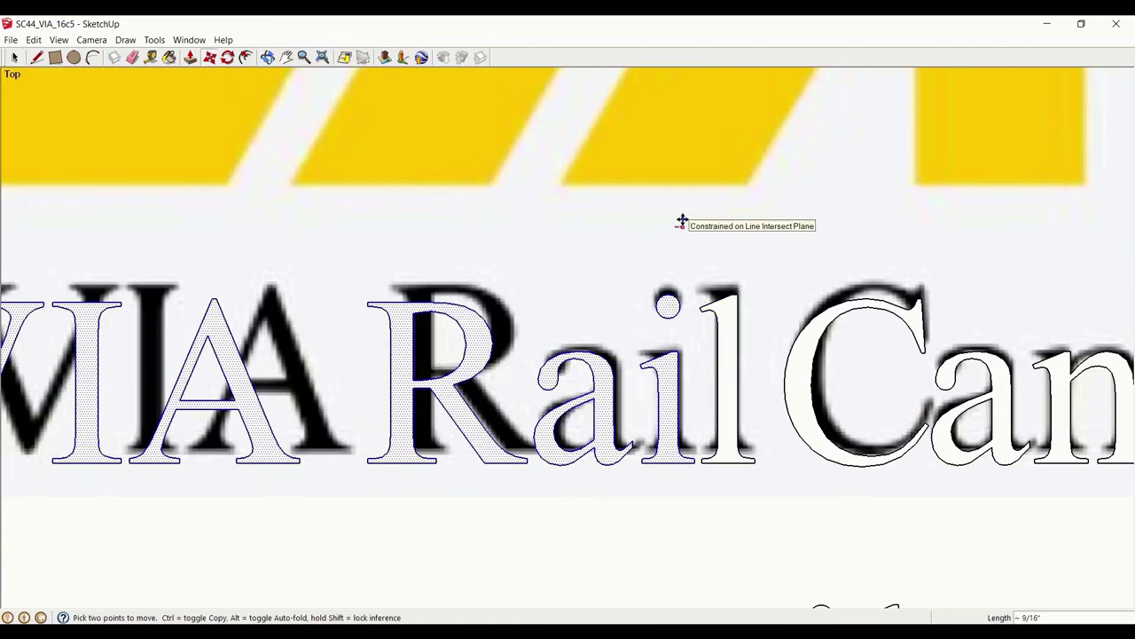
key(m)
click(522, 225)
click(209, 57)
click(438, 238)
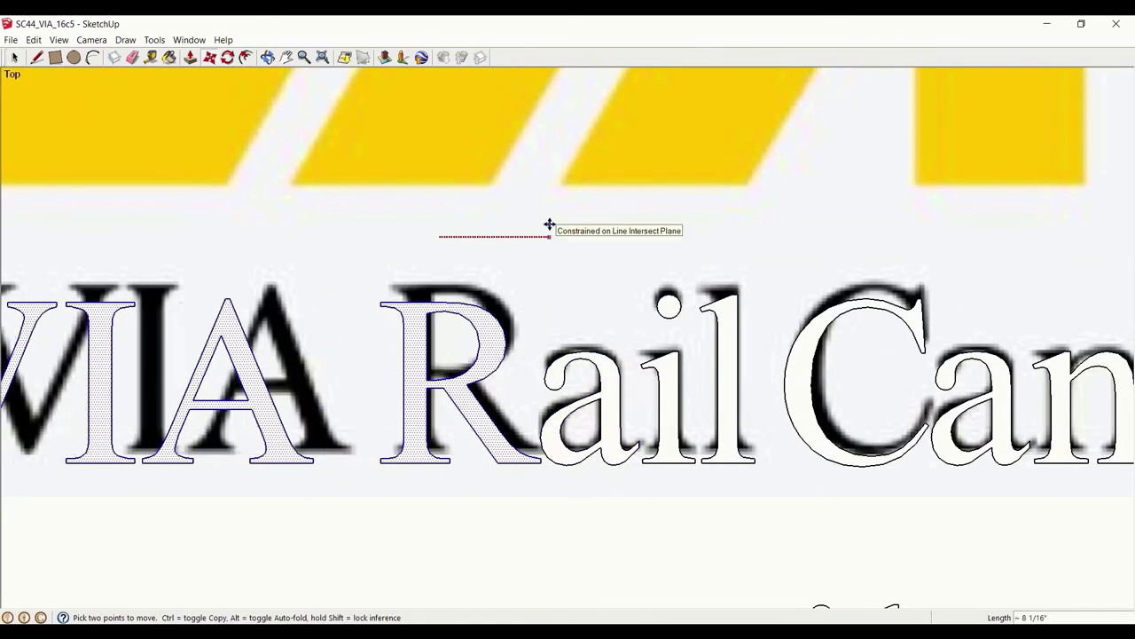
key(m)
click(536, 263)
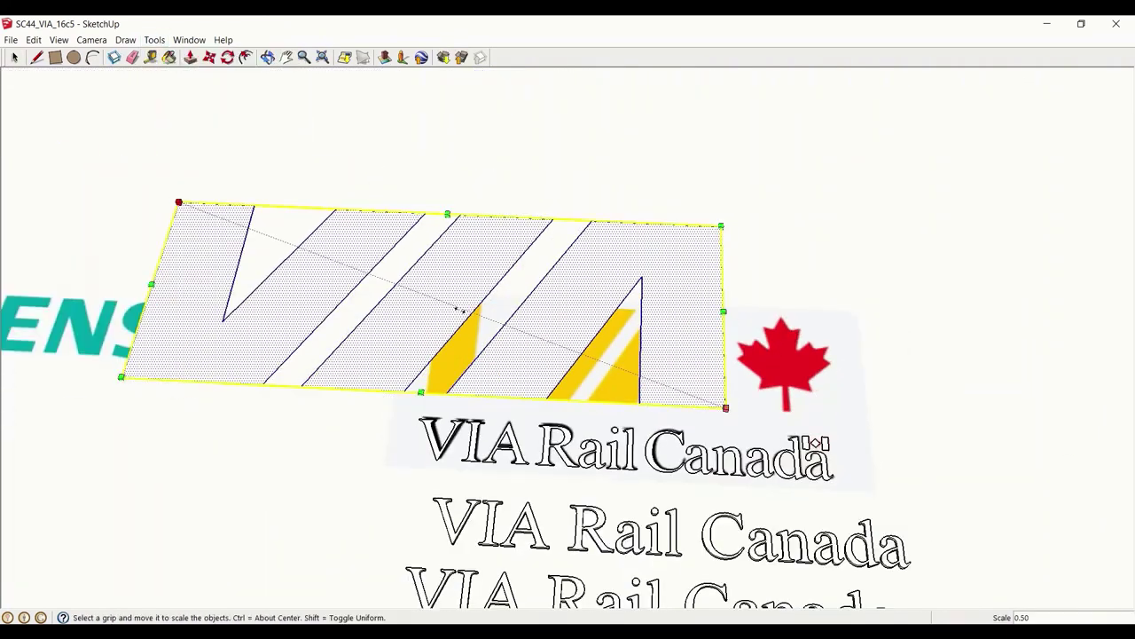
Create the maple-leaf 3D text, scale it by .54 and move it onto the image's leaf
click(155, 40)
click(177, 301)
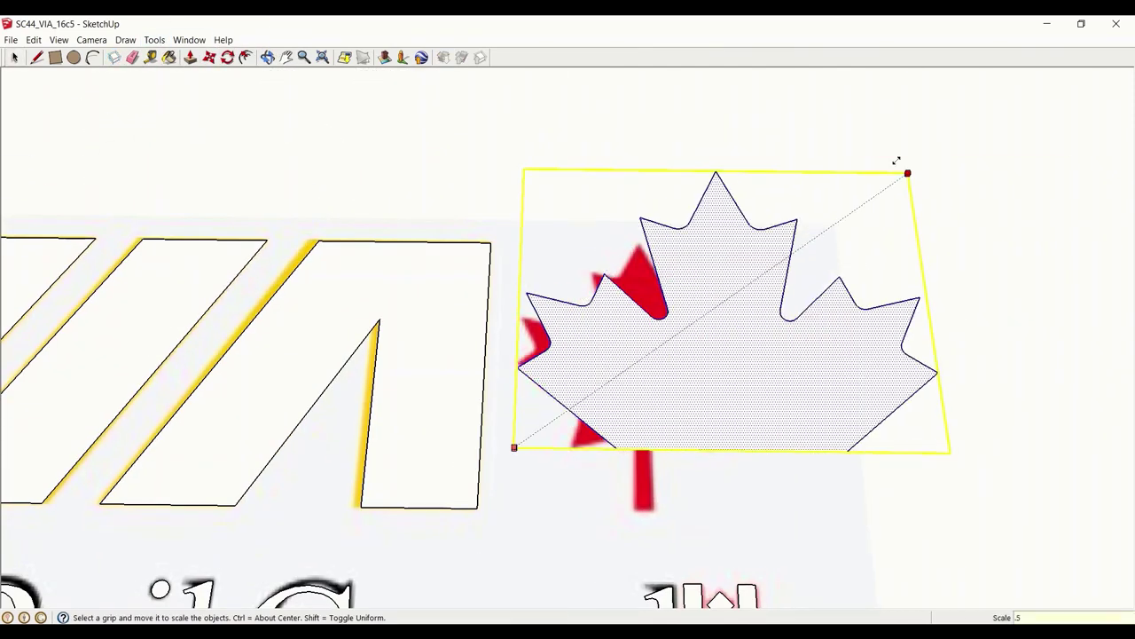
text(.54)
key(Return)
key(m)
click(650, 377)
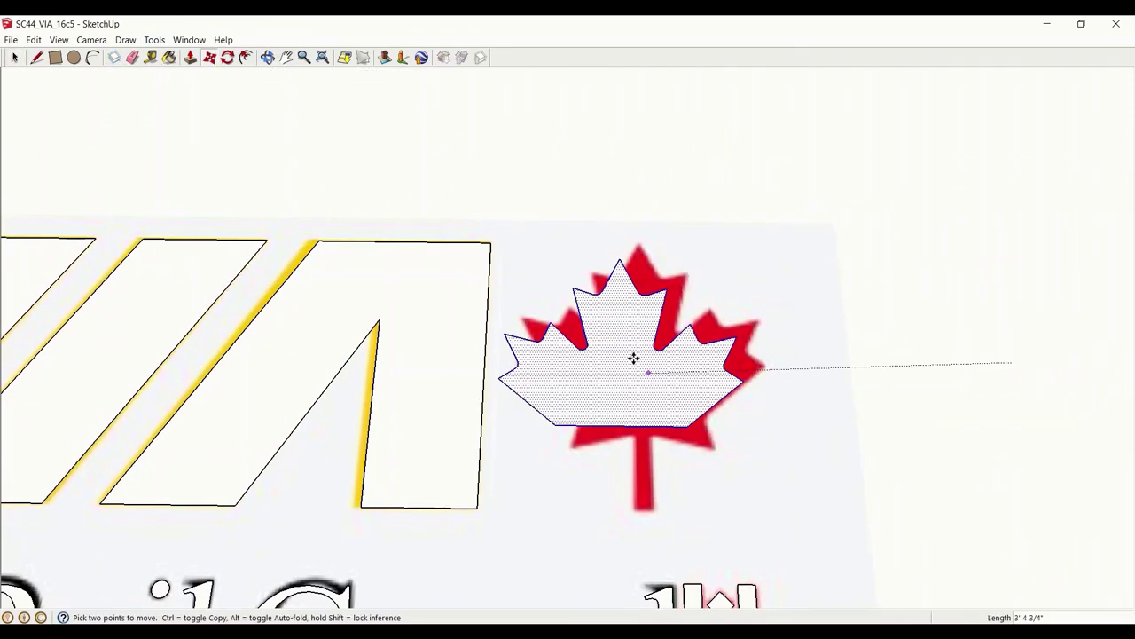
click(669, 358)
Trace the maple leaf's stem with the Line tool and paste a copy of the logo
key(l)
scroll(577, 381, up, 1)
scroll(583, 403, up, 1)
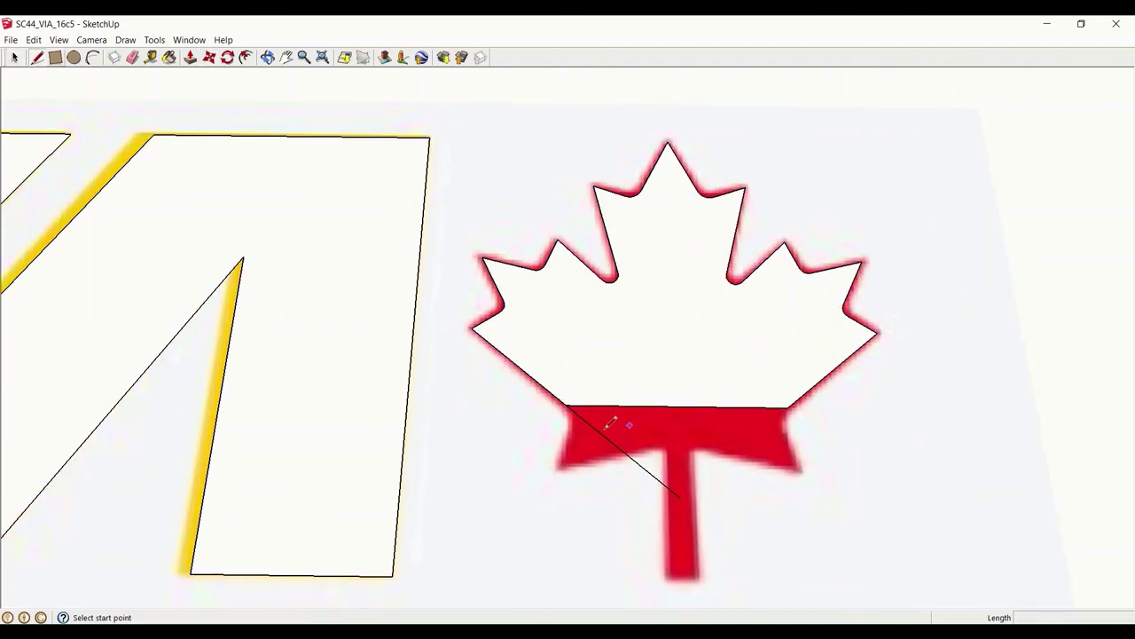
scroll(696, 444, down, 2)
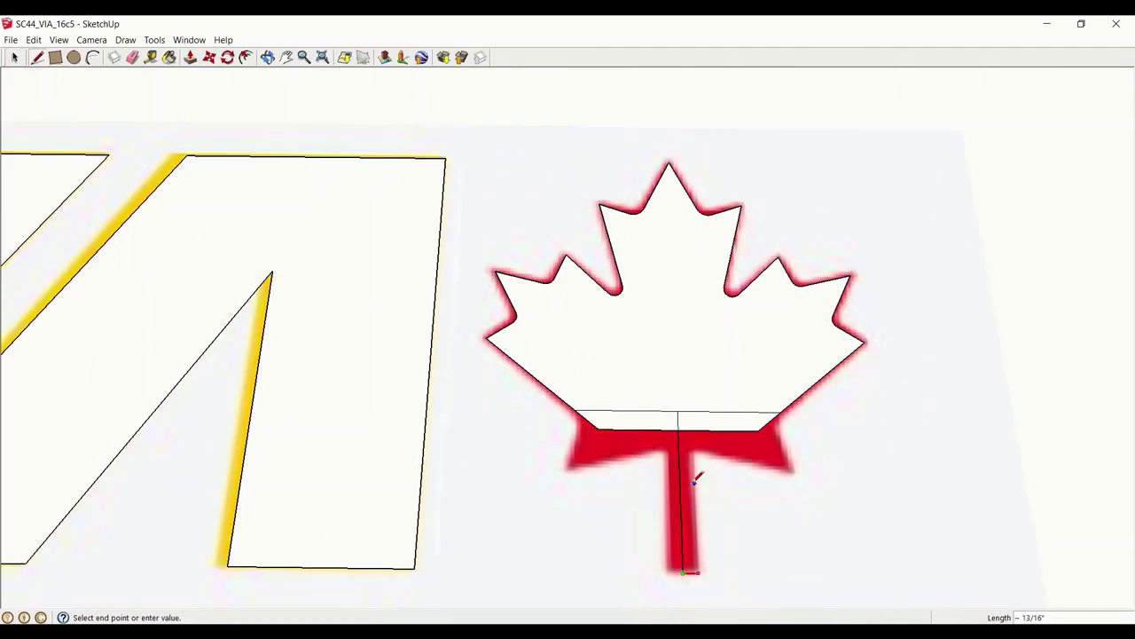
scroll(696, 443, up, 2)
scroll(953, 504, down, 2)
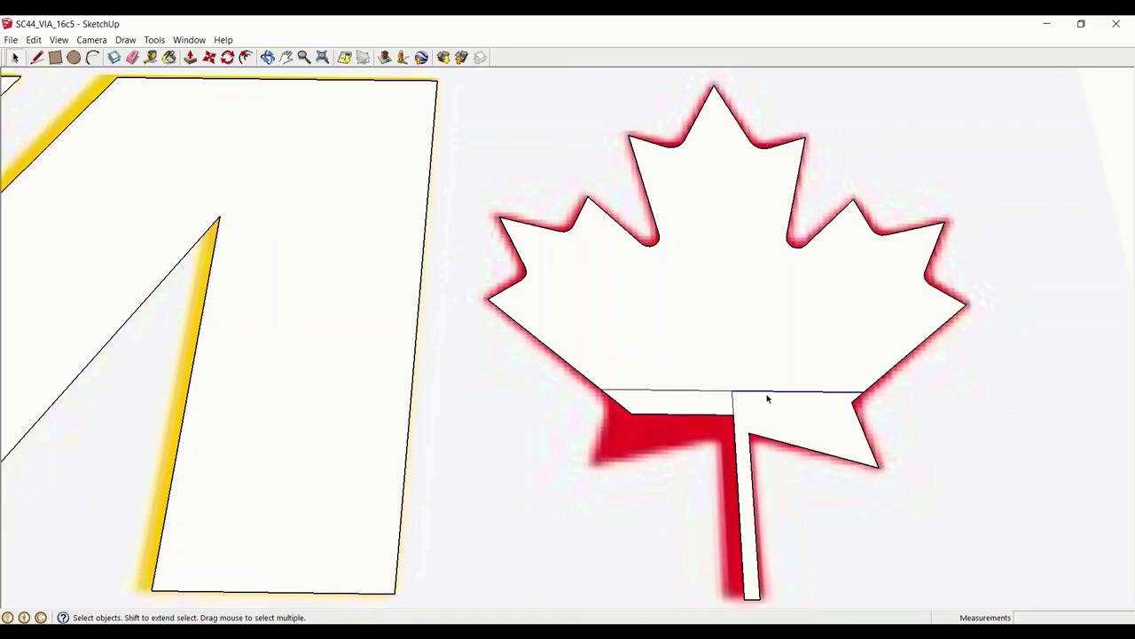
scroll(869, 431, down, 1)
scroll(658, 390, up, 1)
key(l)
scroll(667, 399, up, 1)
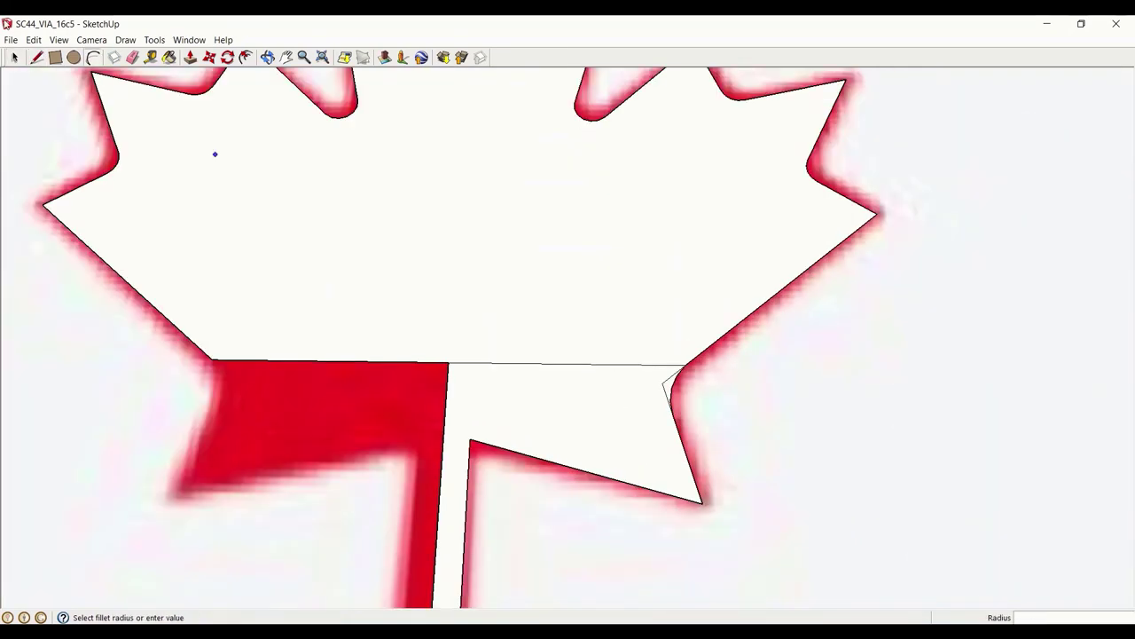
key(ctrl+v)
scroll(804, 424, down, 2)
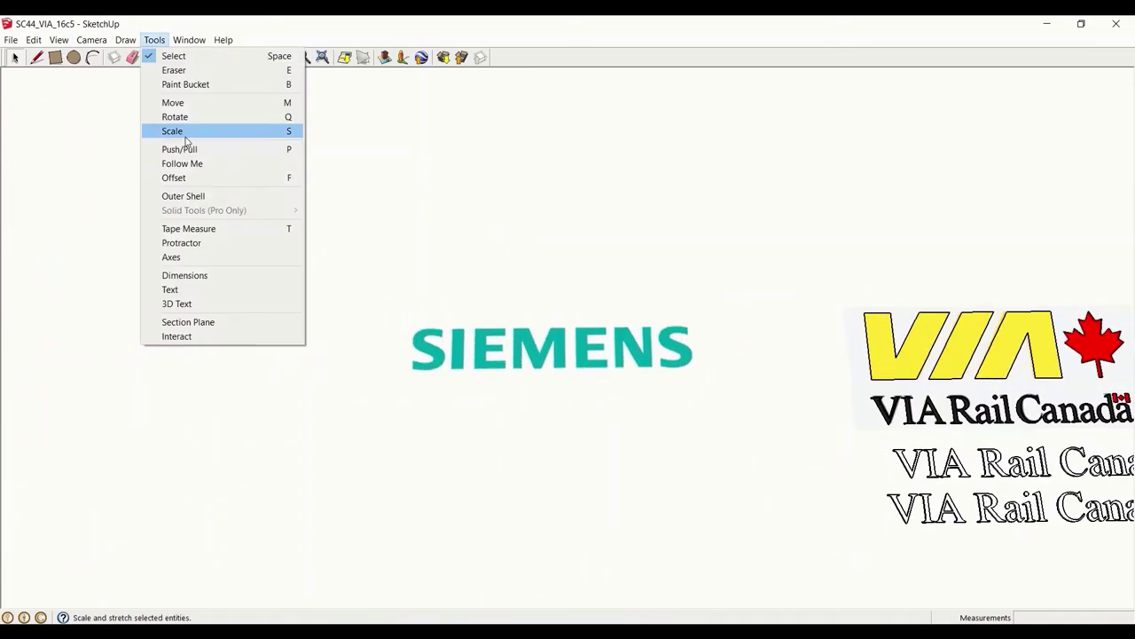
Create SIEMENS 3D text in Dubai Medium and place it on the canvas
click(177, 304)
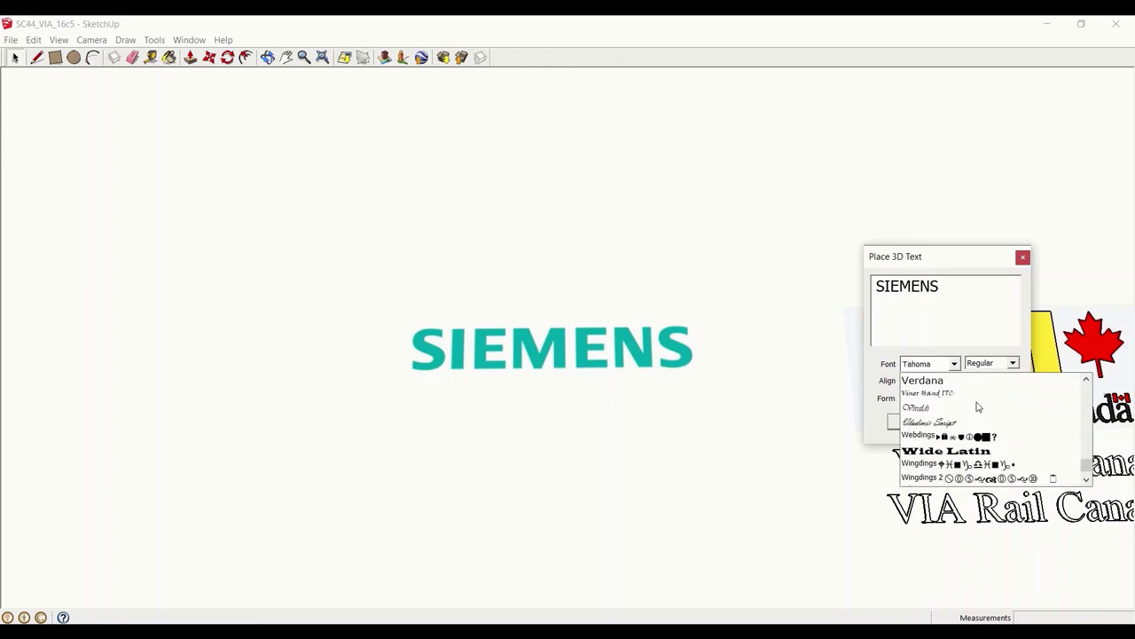
click(950, 408)
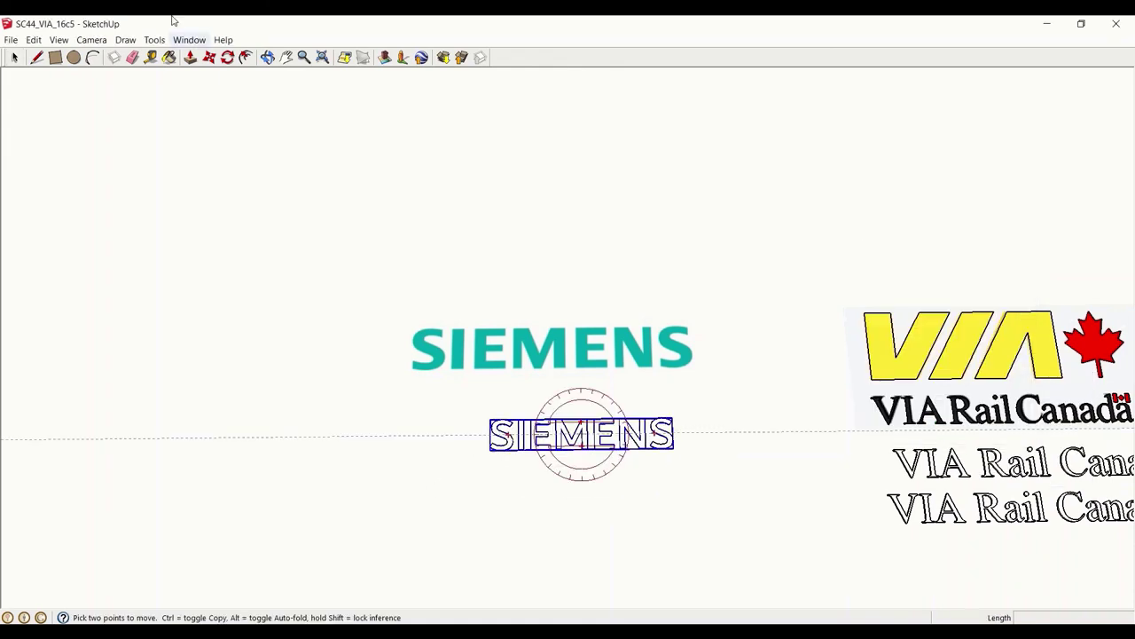
click(946, 310)
text(Dubai Medium)
click(913, 421)
click(153, 448)
Move and scale the SIEMENS text to sit over the teal Siemens logo image
right_click(647, 481)
scroll(534, 484, up, 5)
key(m)
drag(880, 479, 203, 347)
key(s)
mouse_move(684, 266)
mouse_down()
mouse_move(868, 255)
mouse_move(807, 245)
mouse_up()
key(m)
drag(358, 284, 308, 310)
click(308, 311)
scroll(370, 292, up, 2)
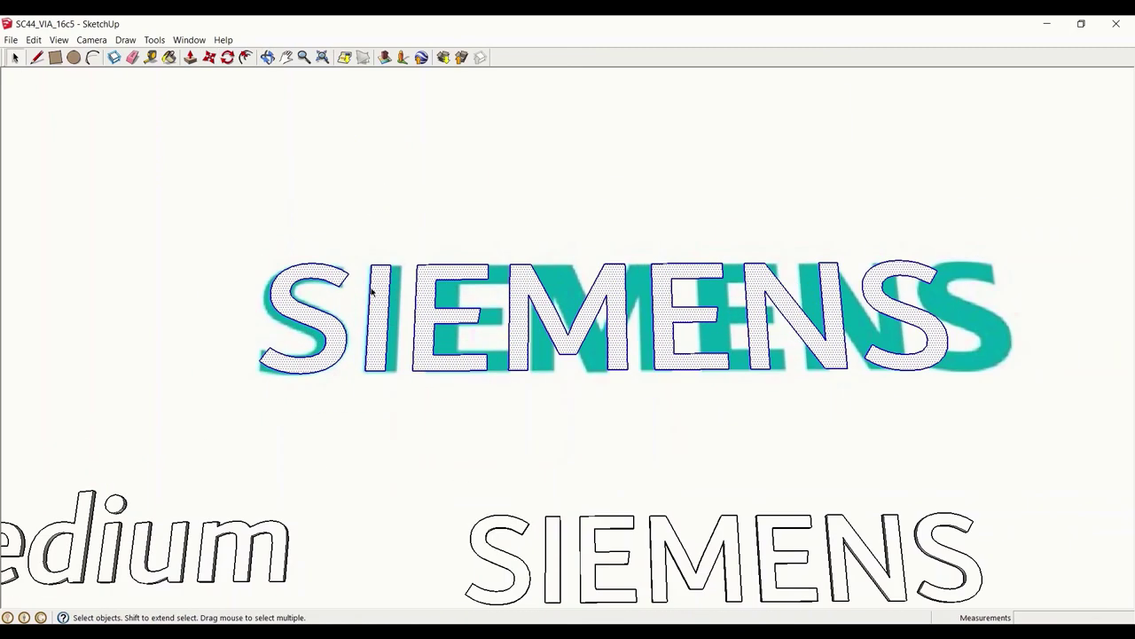
scroll(401, 266, up, 2)
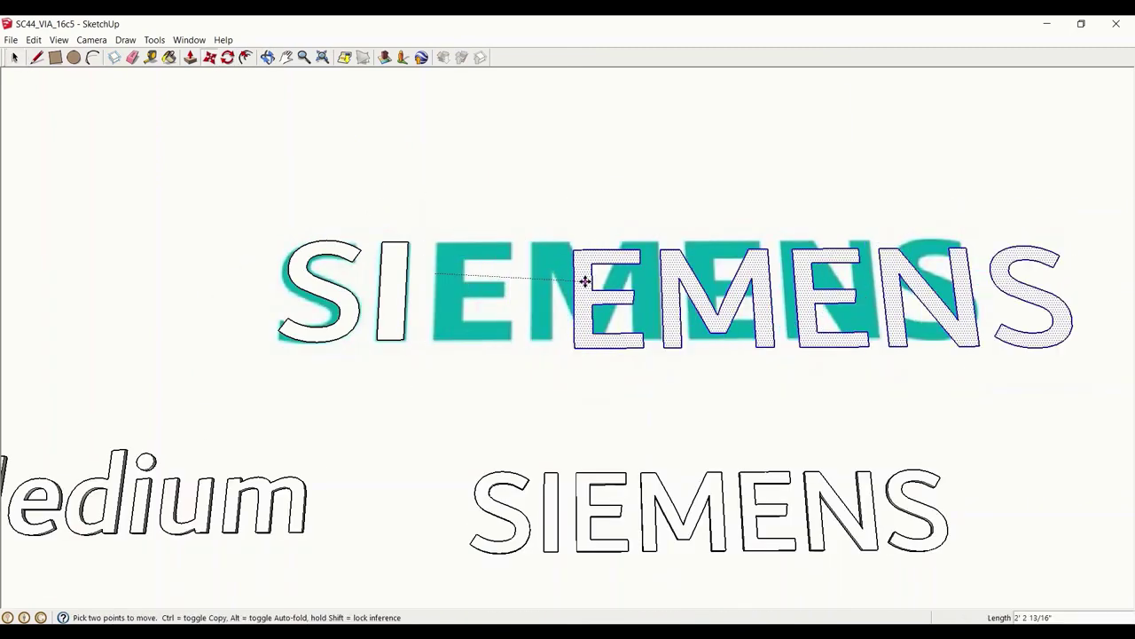
scroll(471, 151, up, 3)
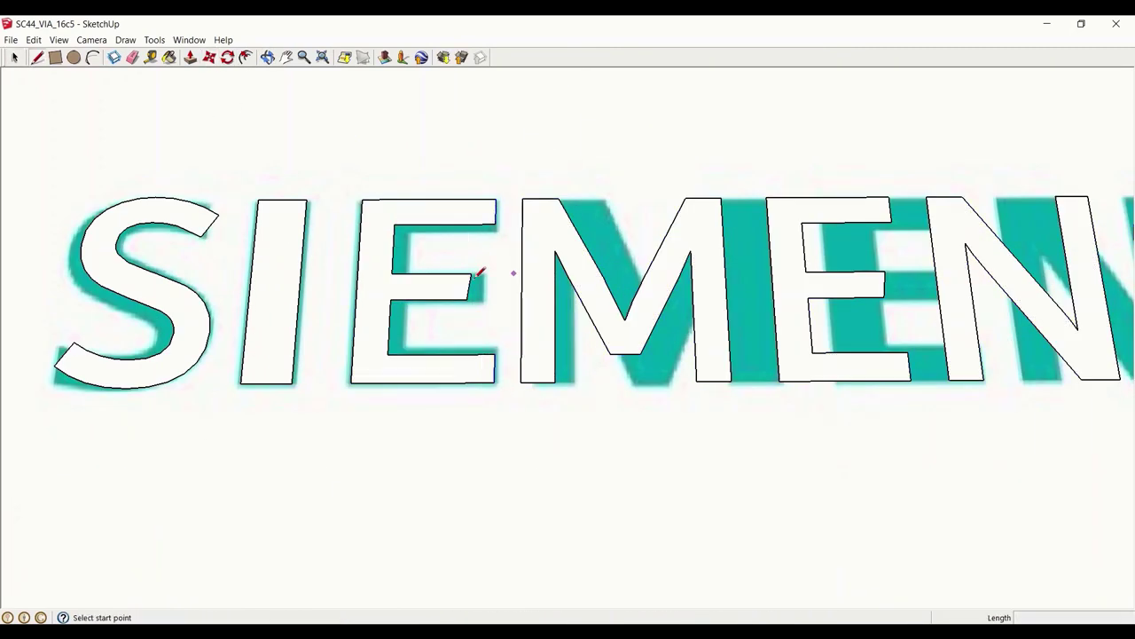
Refine the SIEMENS E and S outlines with a line and an arc, then scale the arc to fit
click(475, 276)
scroll(474, 277, up, 1)
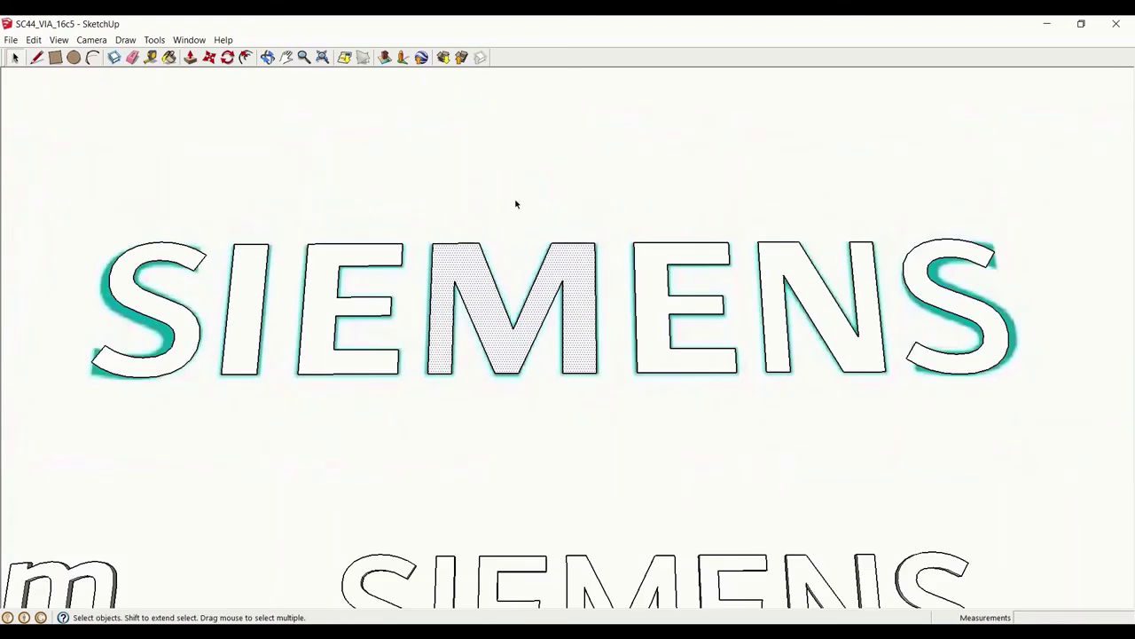
scroll(576, 306, up, 3)
scroll(479, 381, up, 3)
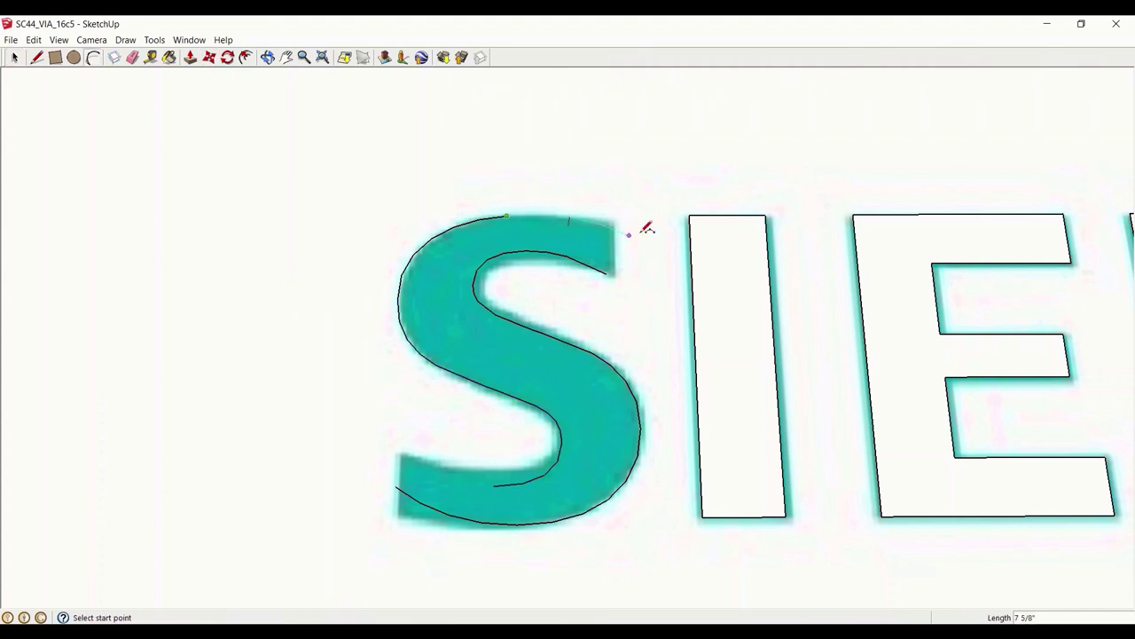
click(610, 223)
scroll(597, 222, up, 1)
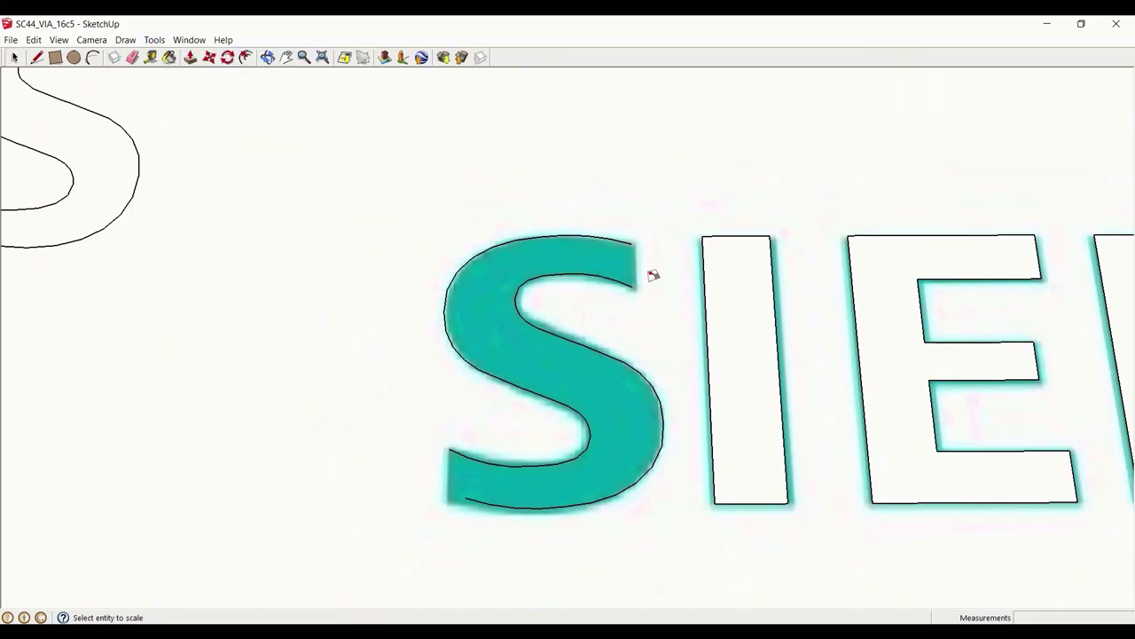
key(s)
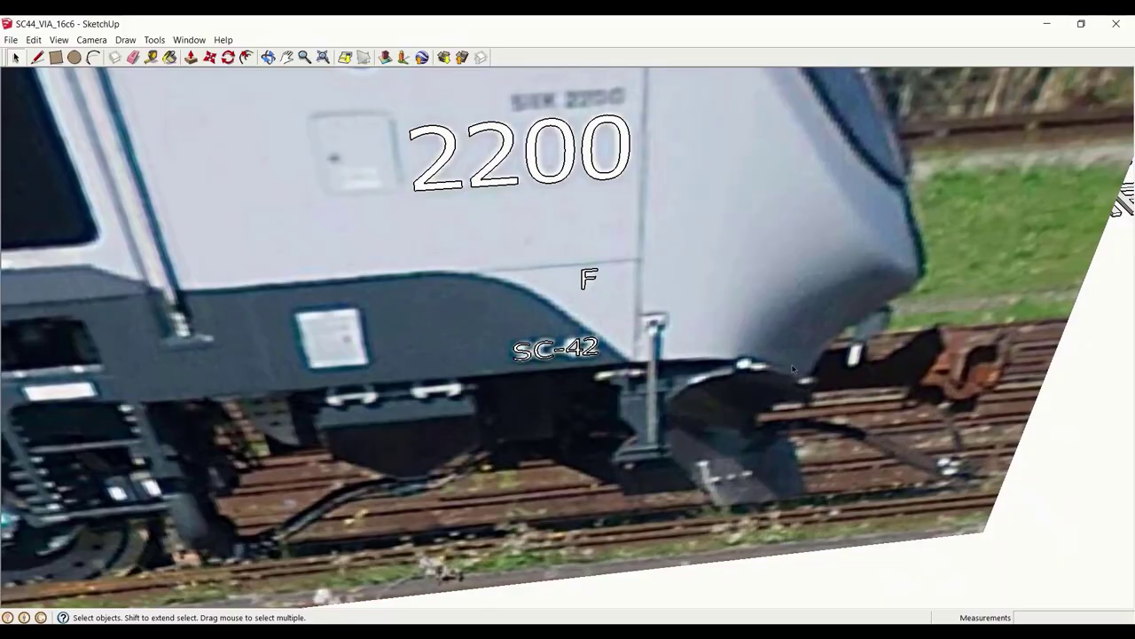
scroll(572, 359, up, 4)
scroll(572, 359, up, 2)
scroll(572, 359, up, 2)
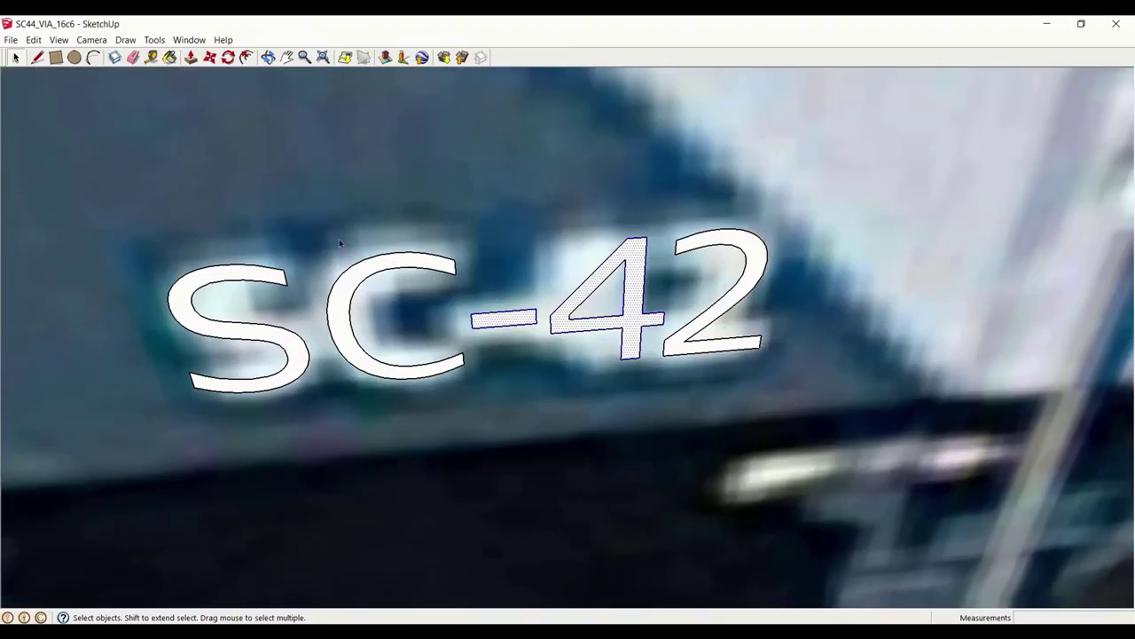
Move the pasted SIEMENS copy onto the side of the train photo
scroll(339, 239, up, 1)
key(m)
key(space)
scroll(790, 553, down, 5)
scroll(698, 370, down, 3)
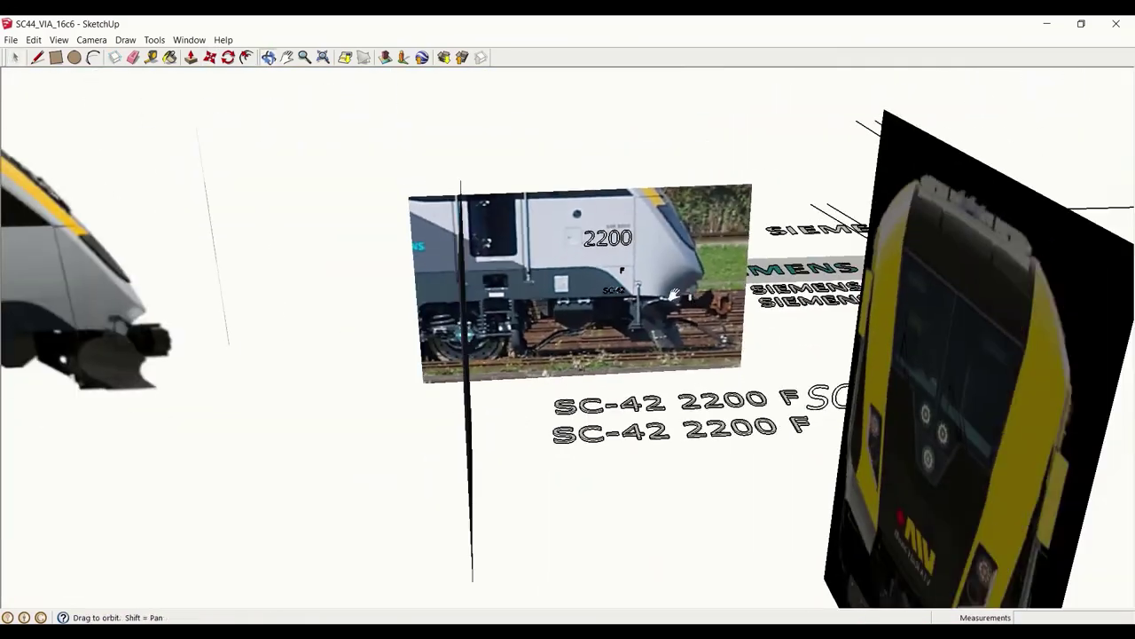
scroll(698, 370, down, 1)
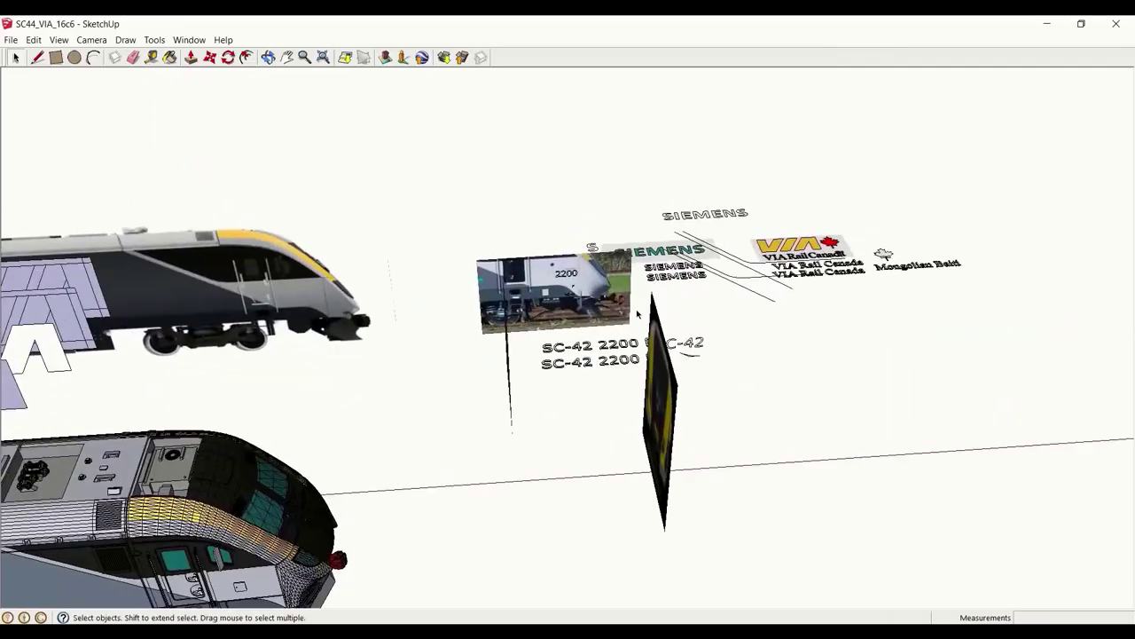
scroll(647, 258, up, 3)
scroll(611, 287, up, 2)
scroll(859, 314, up, 2)
scroll(859, 315, down, 5)
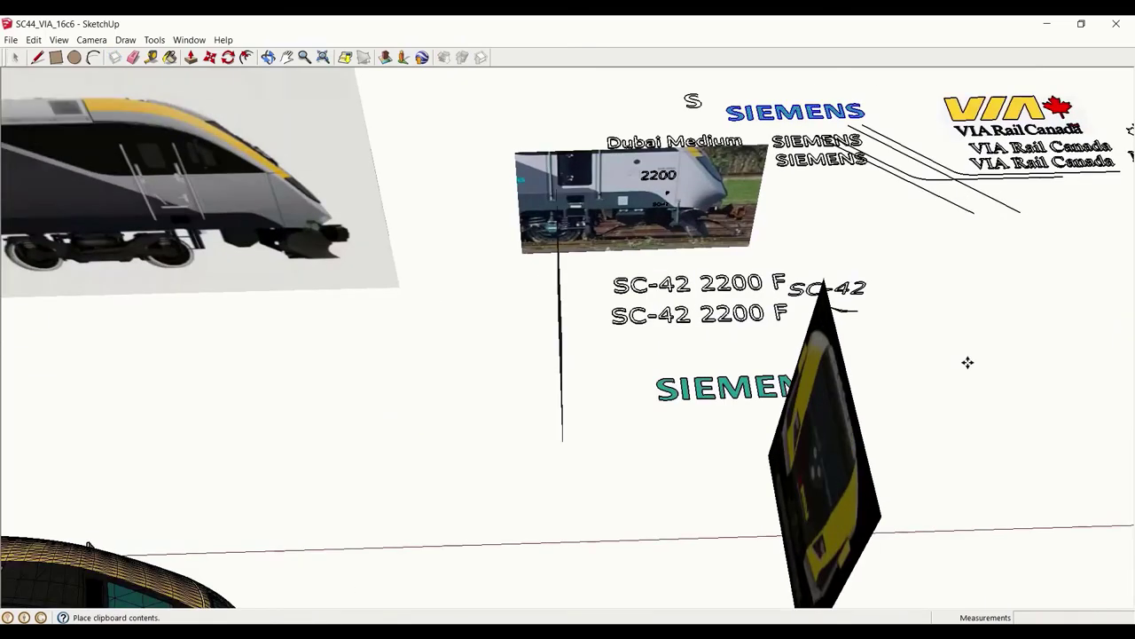
key(m)
click(621, 469)
scroll(543, 206, up, 5)
scroll(543, 205, down, 2)
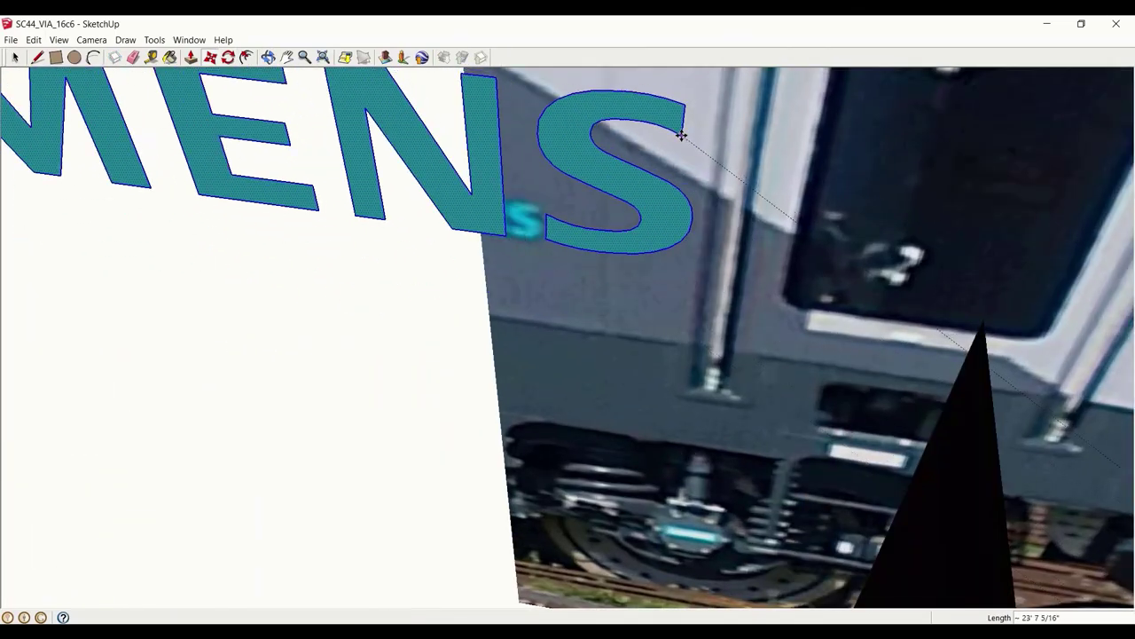
click(677, 127)
Scale the SIEMENS copy to 0.23 and slide it along the train side
key(s)
scroll(374, 388, up, 3)
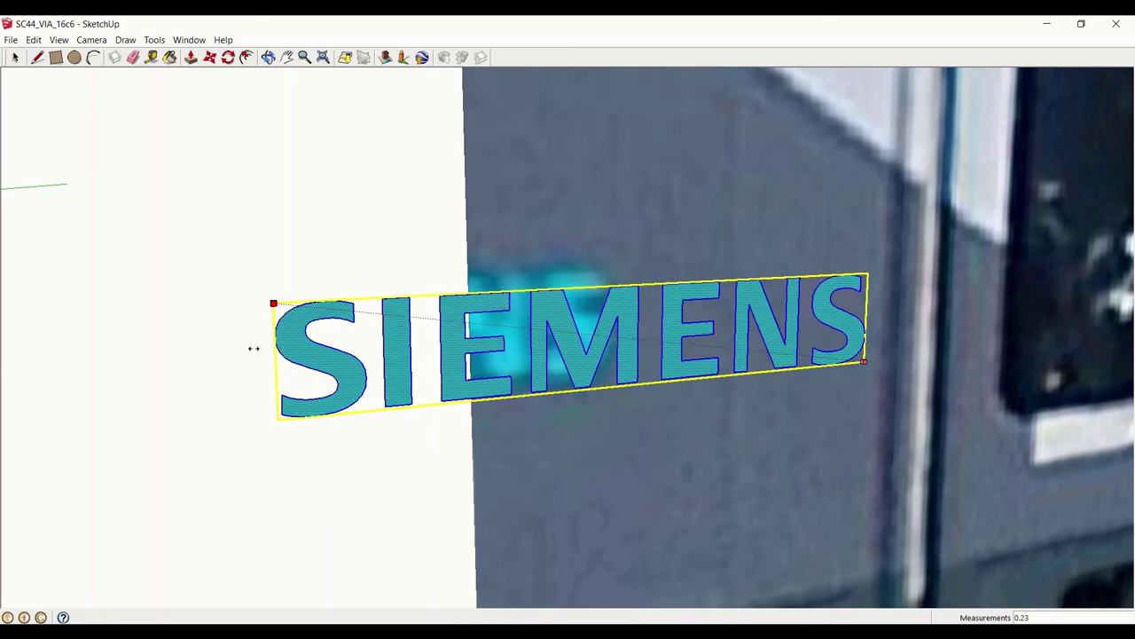
key(m)
click(980, 218)
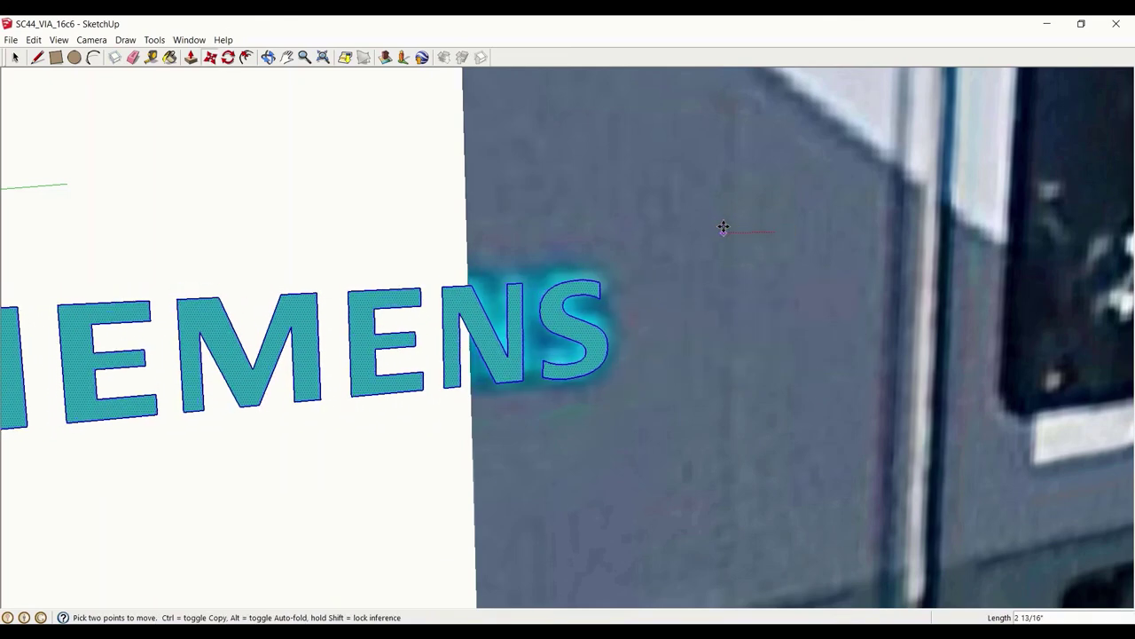
middle_drag(724, 227, 656, 354)
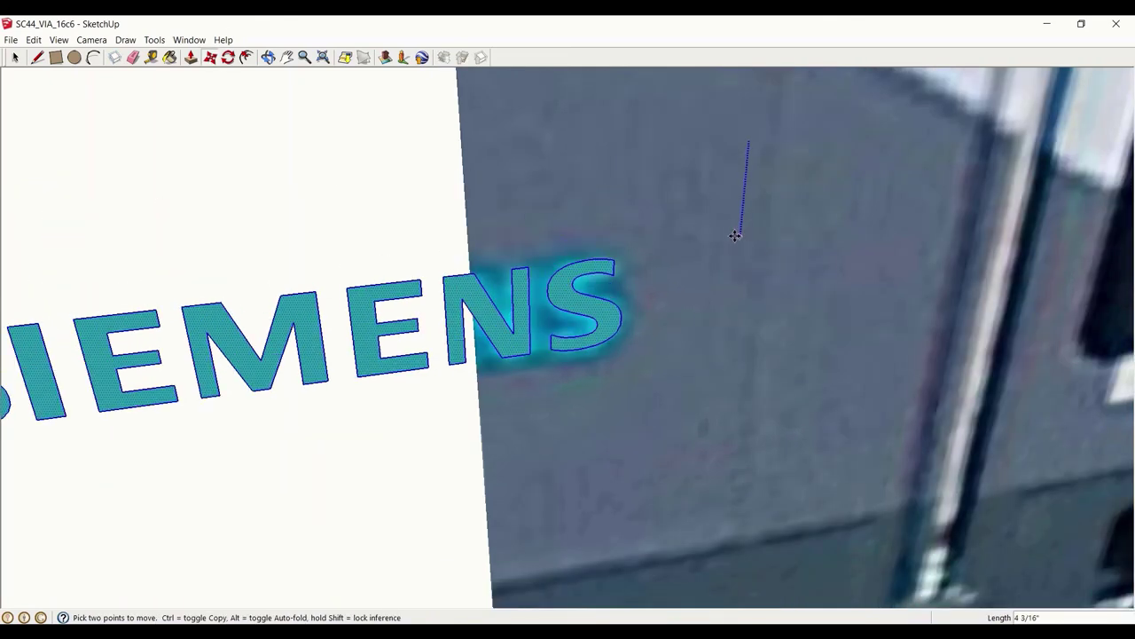
Orbit and zoom around the scene to view the locomotive with its SIEMENS marking
scroll(742, 227, down, 5)
mouse_move(742, 228)
middle_down()
mouse_move(591, 312)
mouse_move(600, 279)
mouse_move(693, 420)
middle_up()
scroll(604, 330, down, 3)
scroll(601, 279, up, 4)
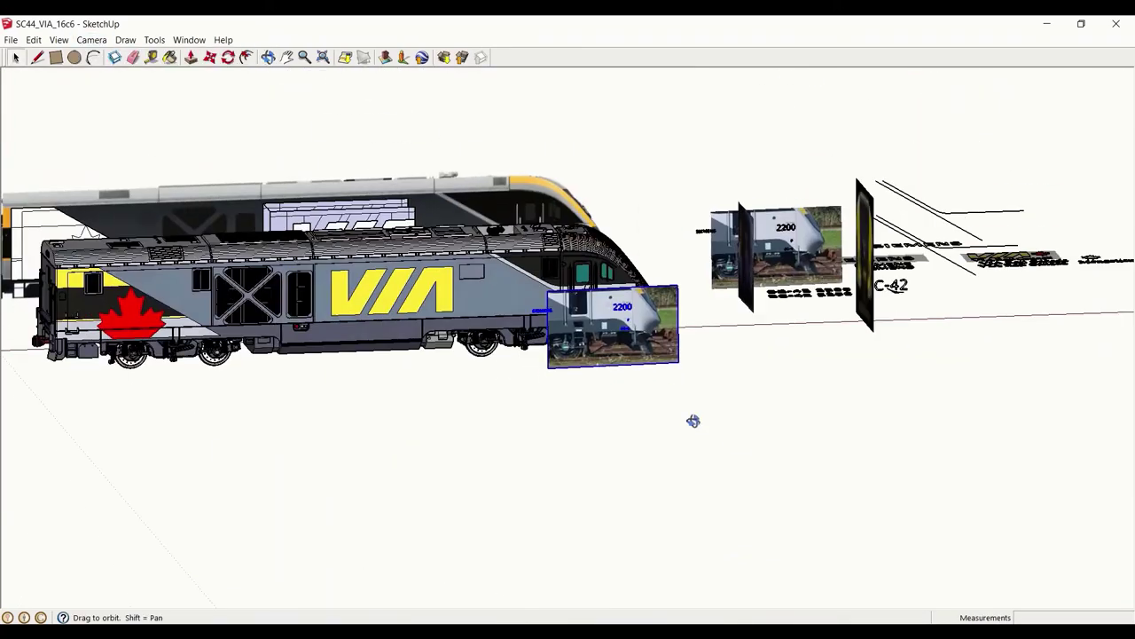
scroll(692, 420, up, 5)
scroll(804, 175, up, 3)
key(m)
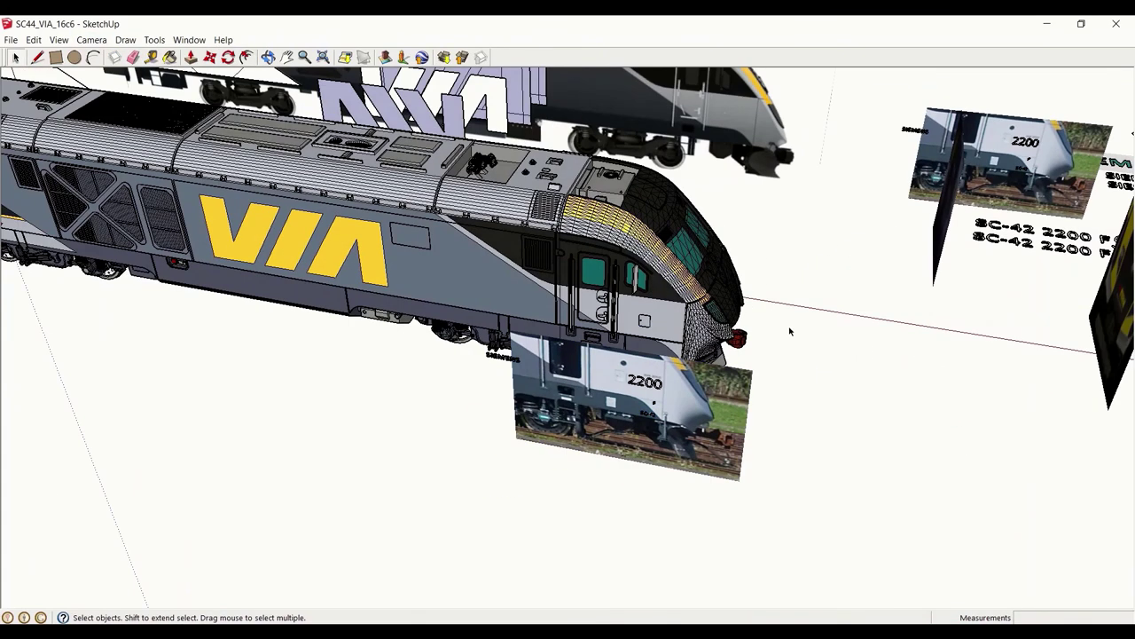
Switch to a straight Front view of the locomotive and toggle X-ray on and back off
middle_drag(790, 331, 765, 331)
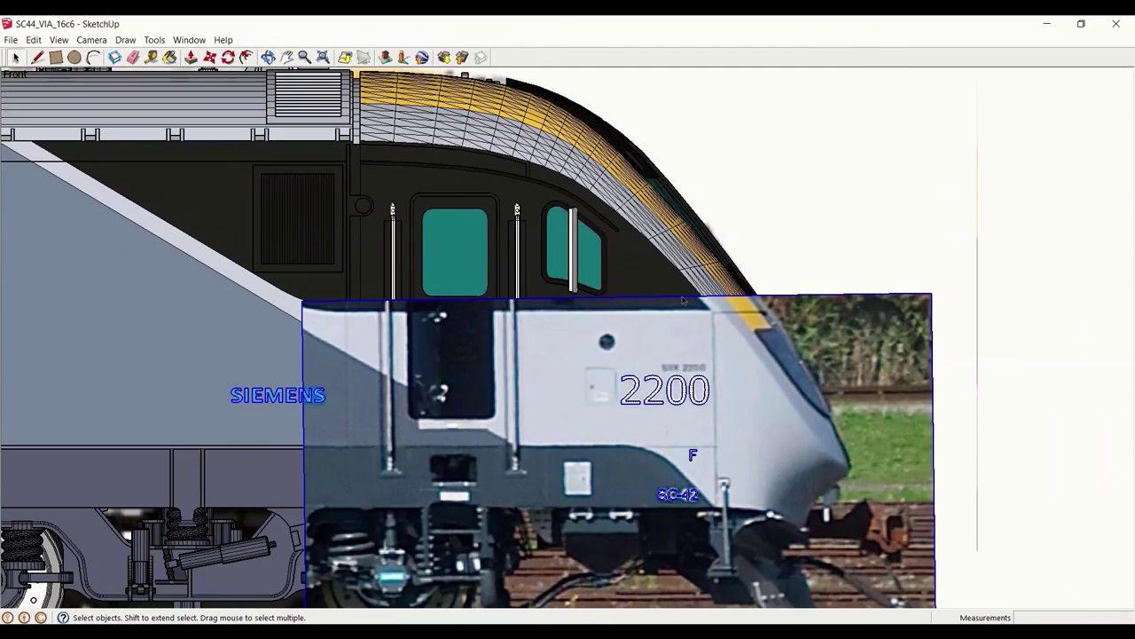
key(m)
click(1057, 281)
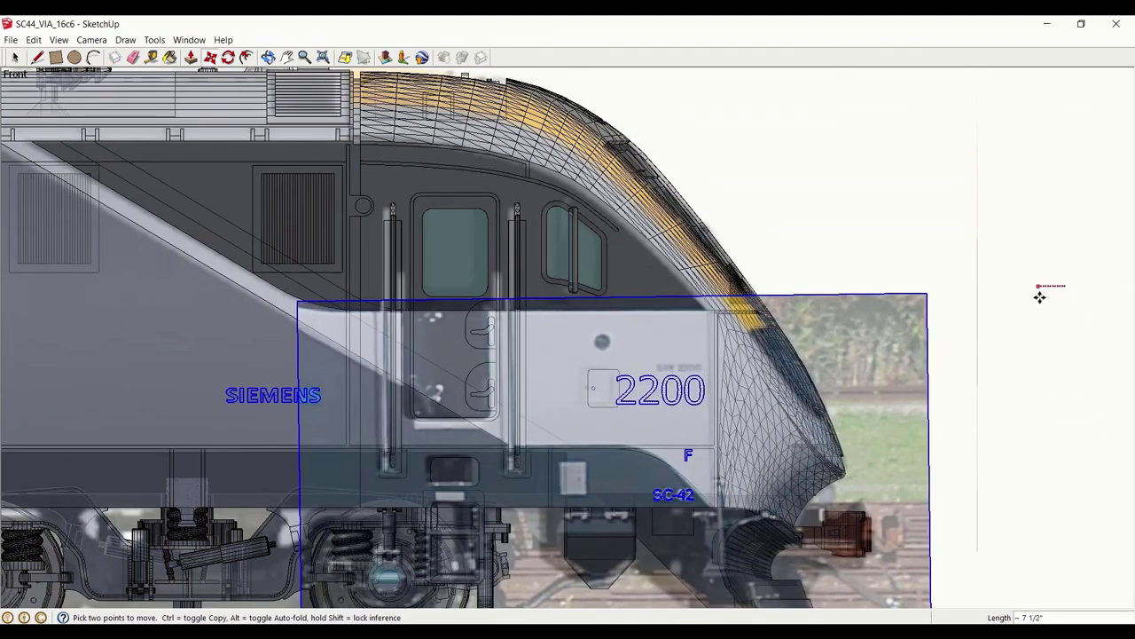
click(59, 40)
click(213, 210)
mouse_move(675, 256)
middle_down()
mouse_move(750, 405)
mouse_move(659, 467)
middle_up()
Paste a copy of the SIEMENS lettering onto the locomotive's lower body side
key(ctrl+v)
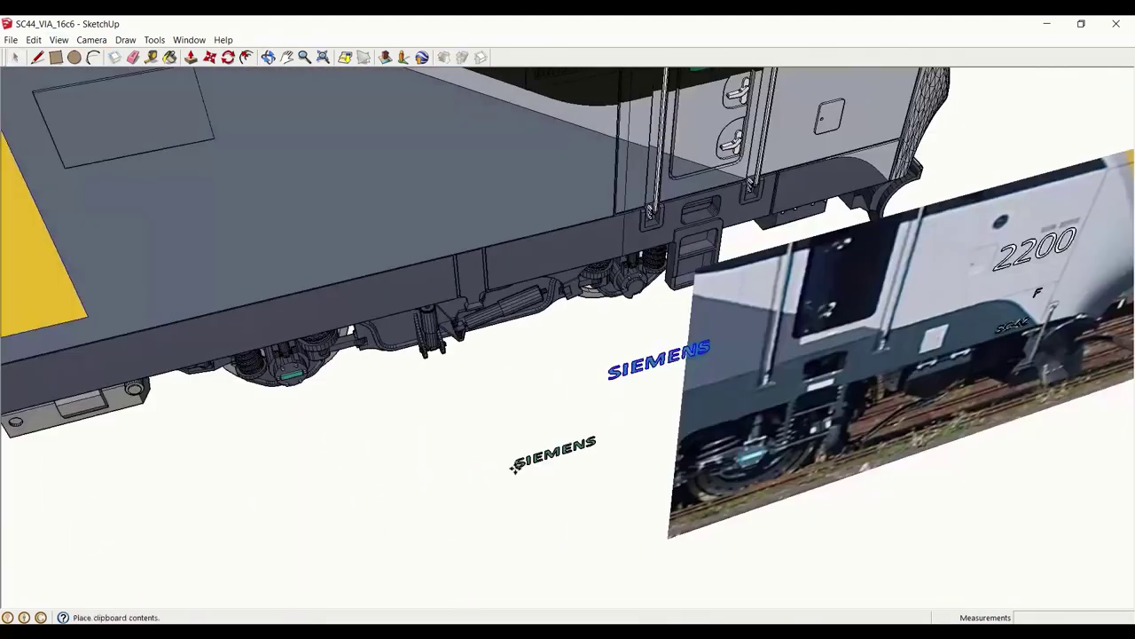
scroll(653, 320, up, 5)
scroll(654, 320, down, 5)
click(536, 235)
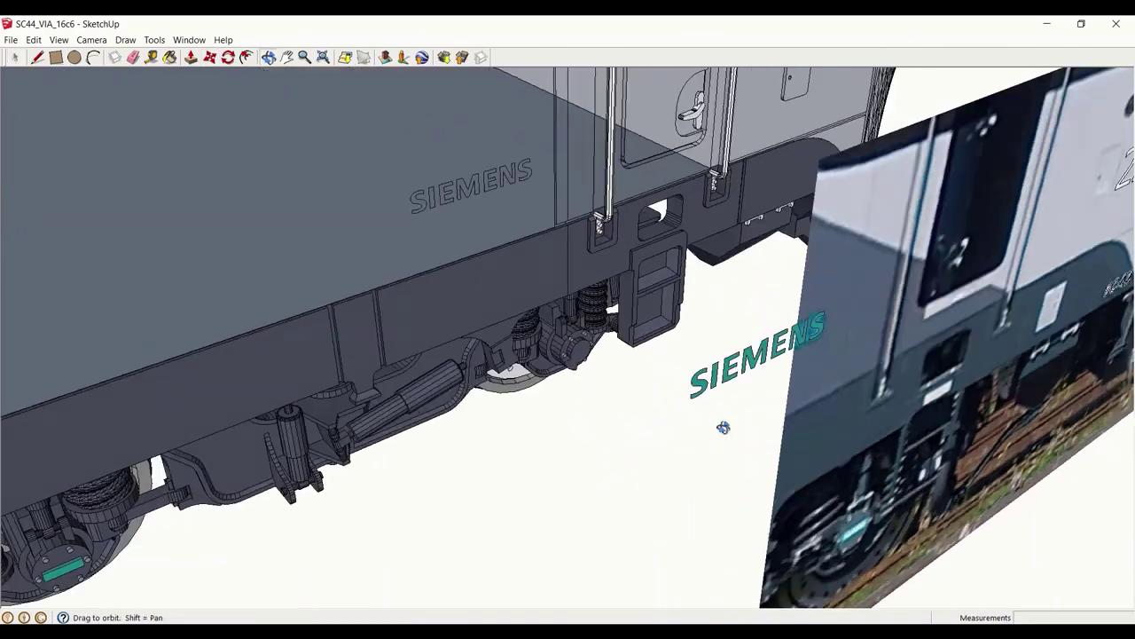
Move the mirrored SIEMENS text down beside the underframe, next to the other copy
middle_drag(554, 409, 722, 426)
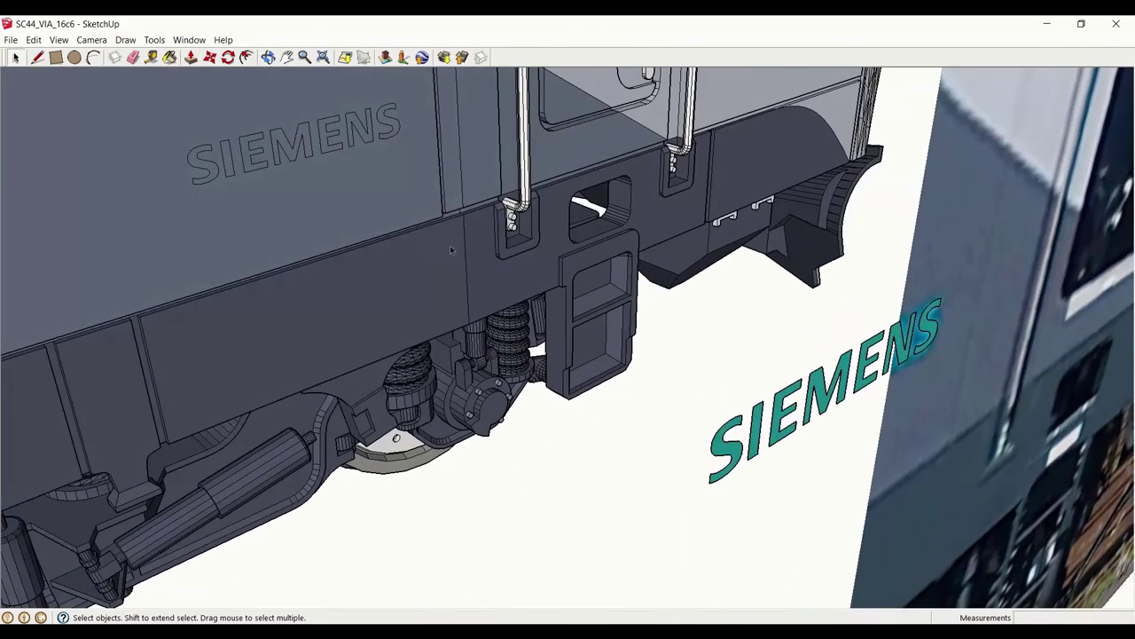
click(169, 57)
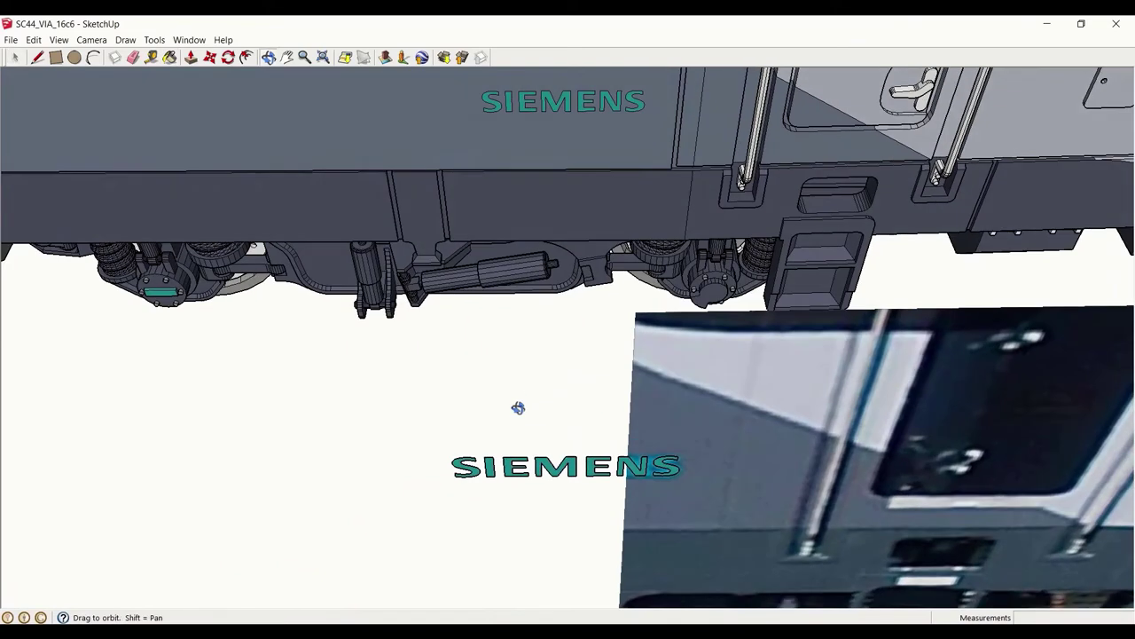
click(450, 335)
middle_drag(450, 336, 668, 435)
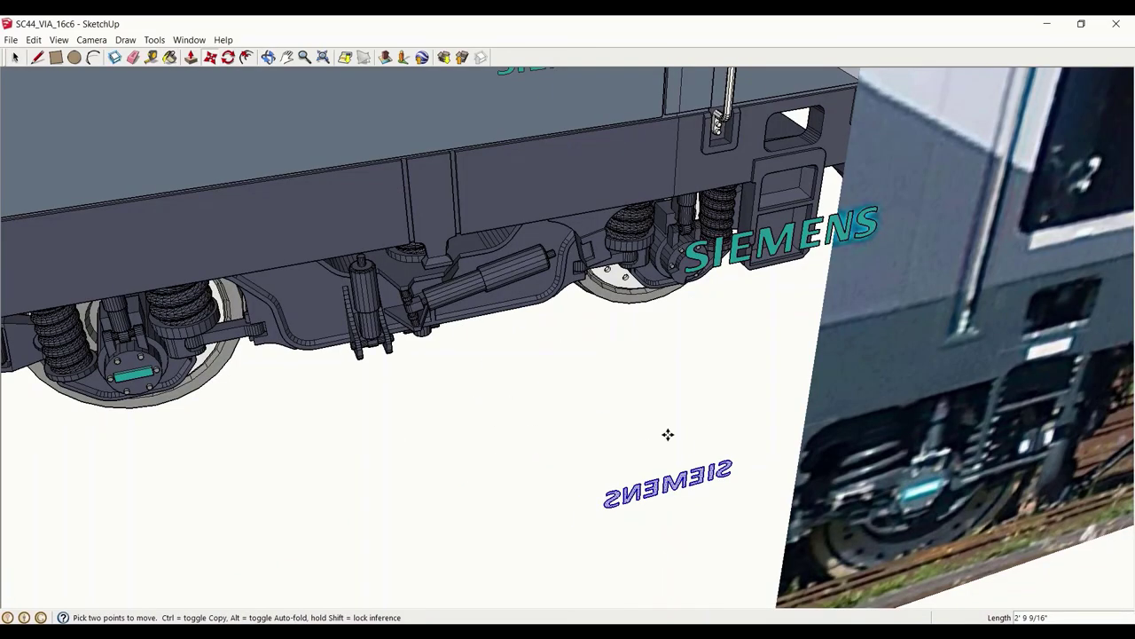
scroll(804, 220, up, 2)
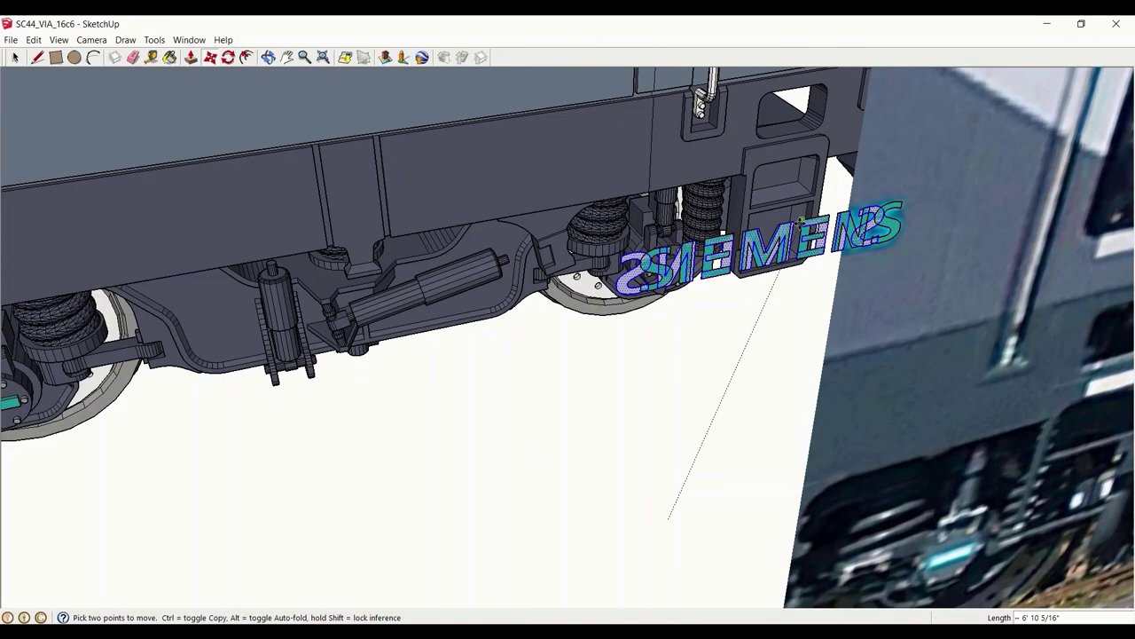
click(896, 310)
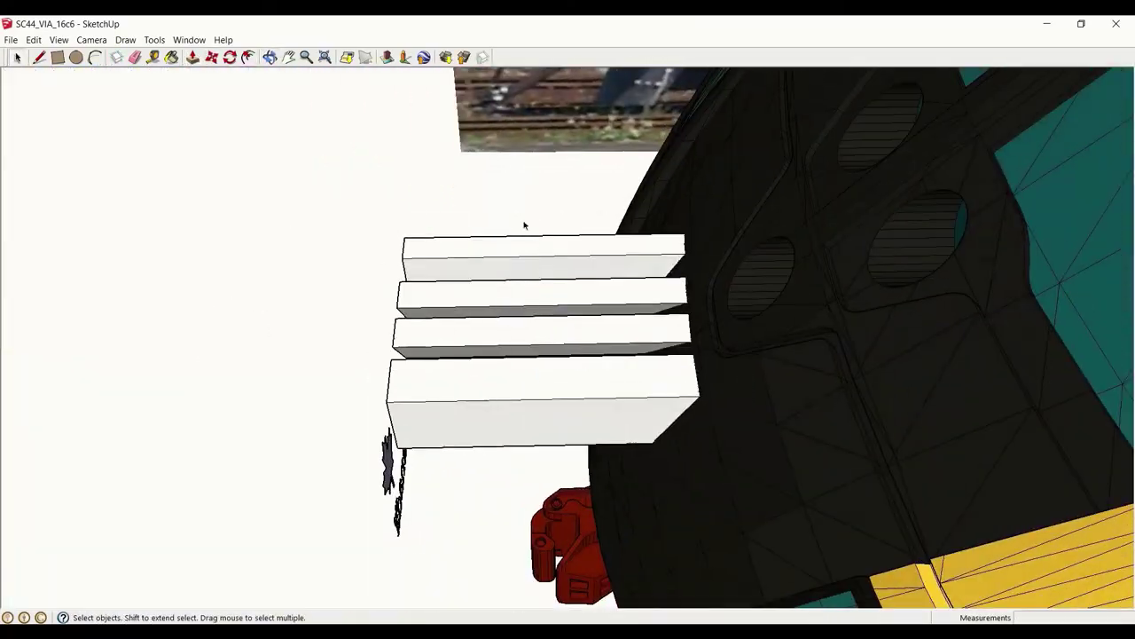
Select the extruded strips around the mirrored VIA Rail Canada lettering and delete them with the stray lines
drag(515, 207, 485, 401)
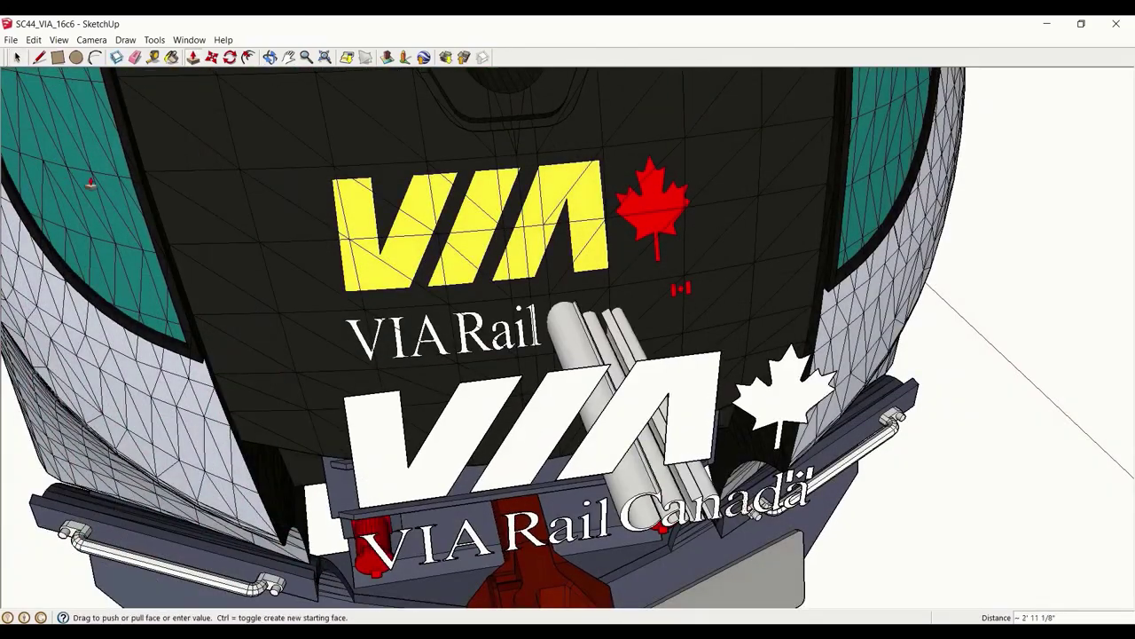
drag(752, 512, 806, 492)
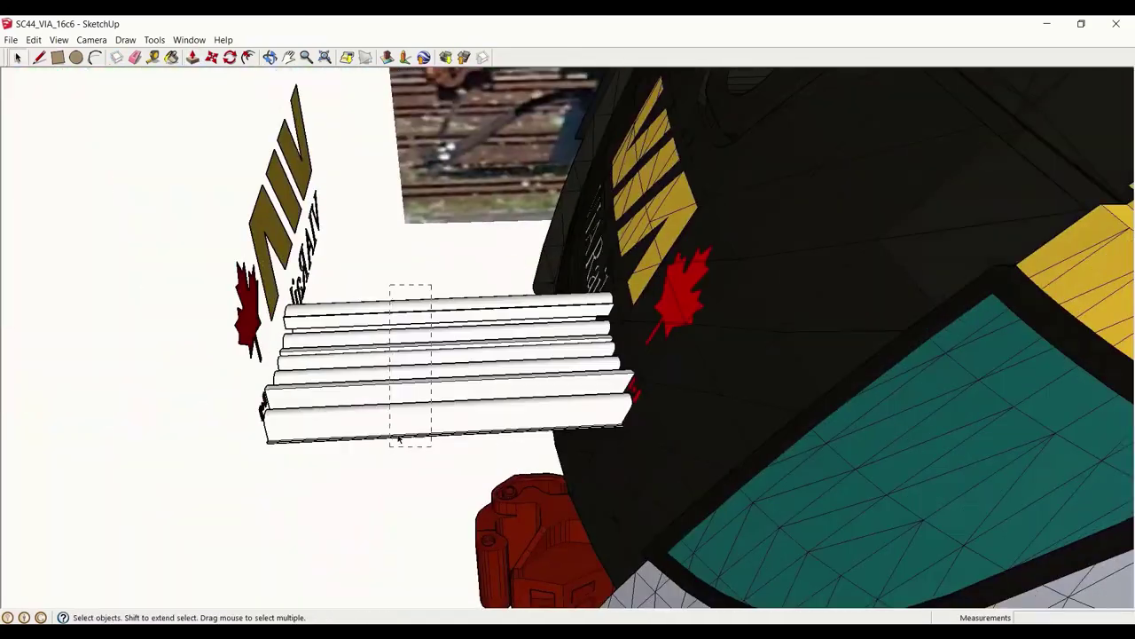
drag(431, 283, 387, 443)
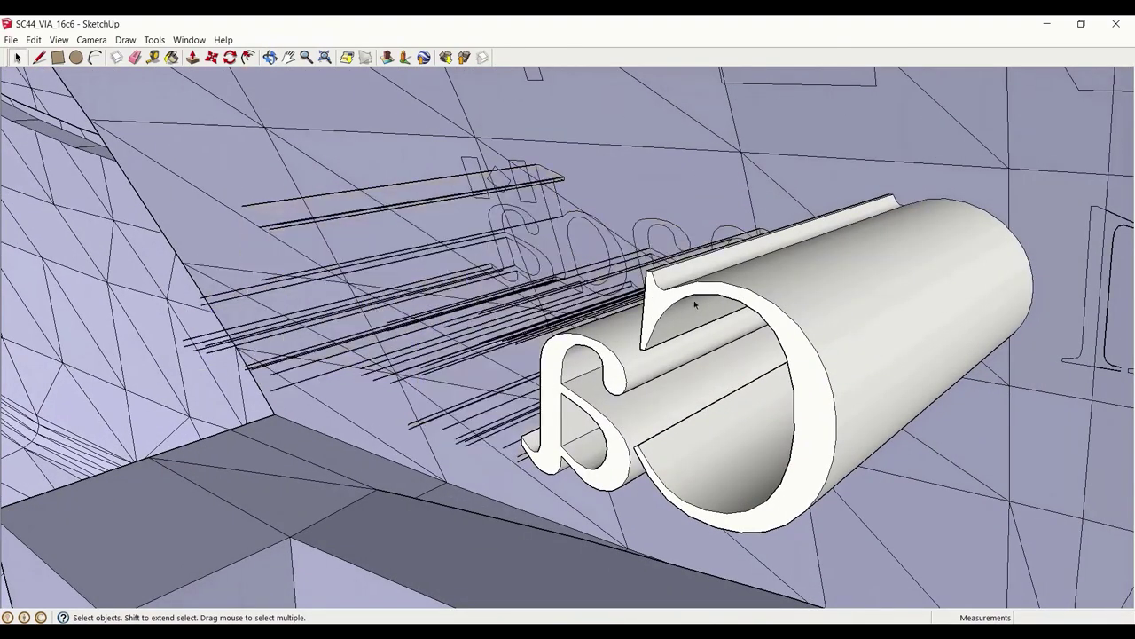
middle_drag(825, 219, 677, 266)
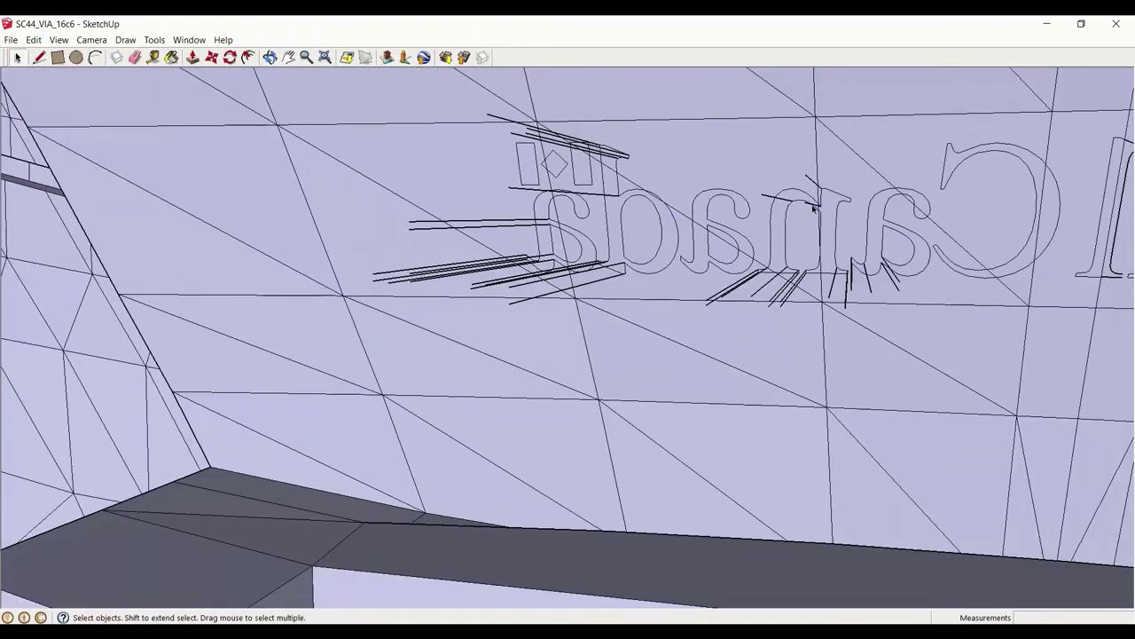
middle_drag(776, 293, 793, 332)
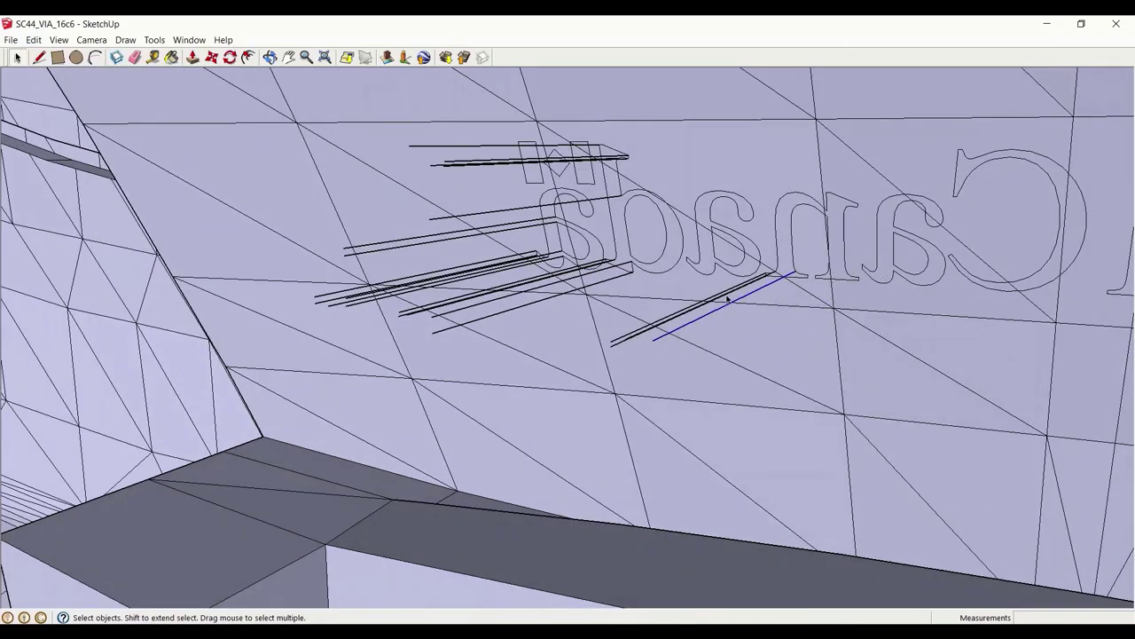
key(Escape)
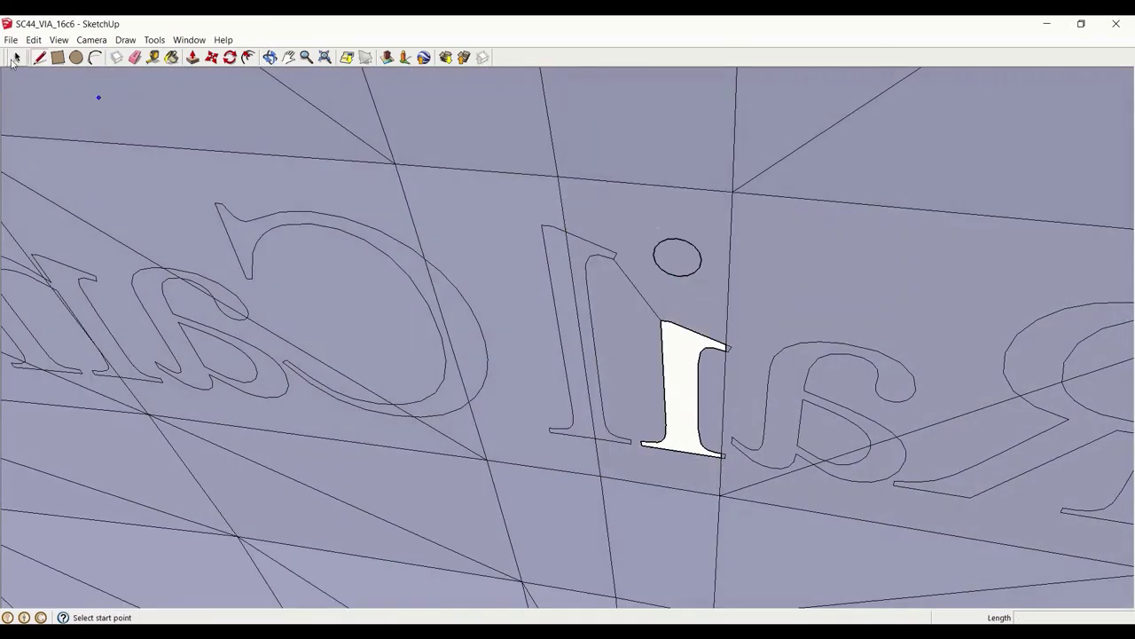
Try closing a face around the letters 'li', then undo it
click(14, 57)
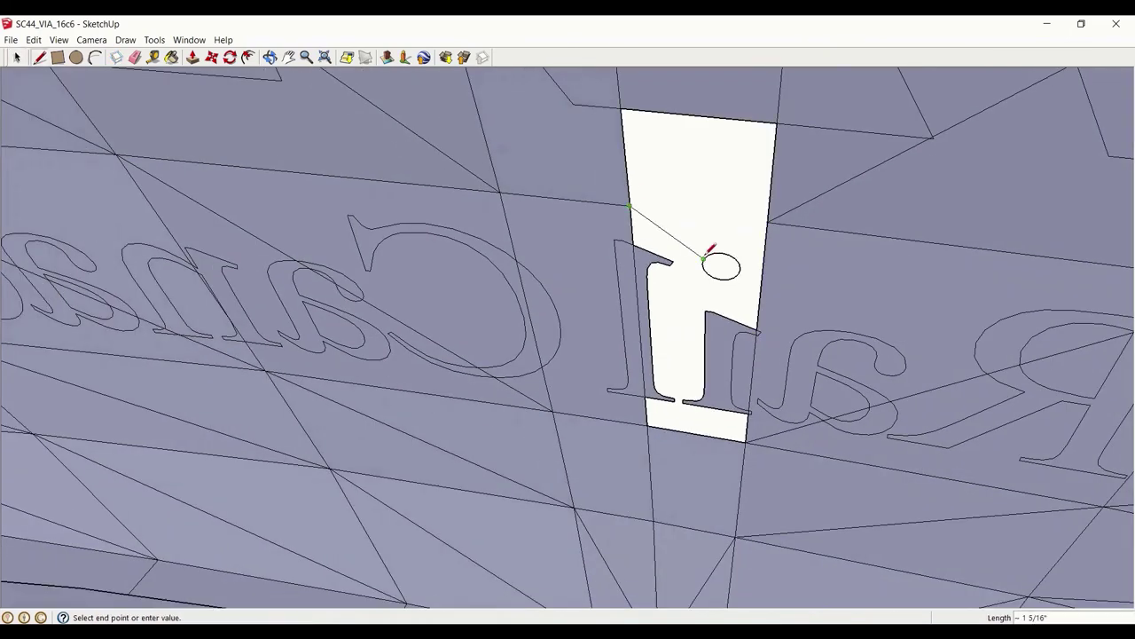
key(space)
key(ctrl+z)
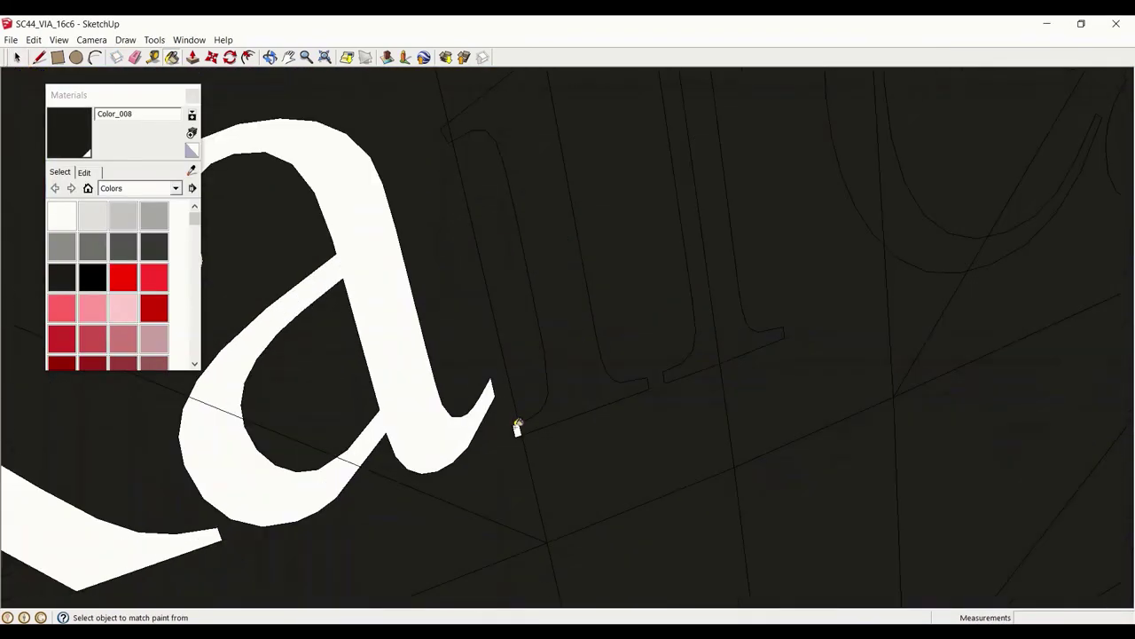
Pan and zoom across the 'Canada' lettering on the locomotive nose
scroll(493, 312, up, 3)
mouse_move(960, 209)
middle_down()
mouse_move(600, 378)
mouse_move(615, 299)
middle_up()
scroll(786, 358, down, 5)
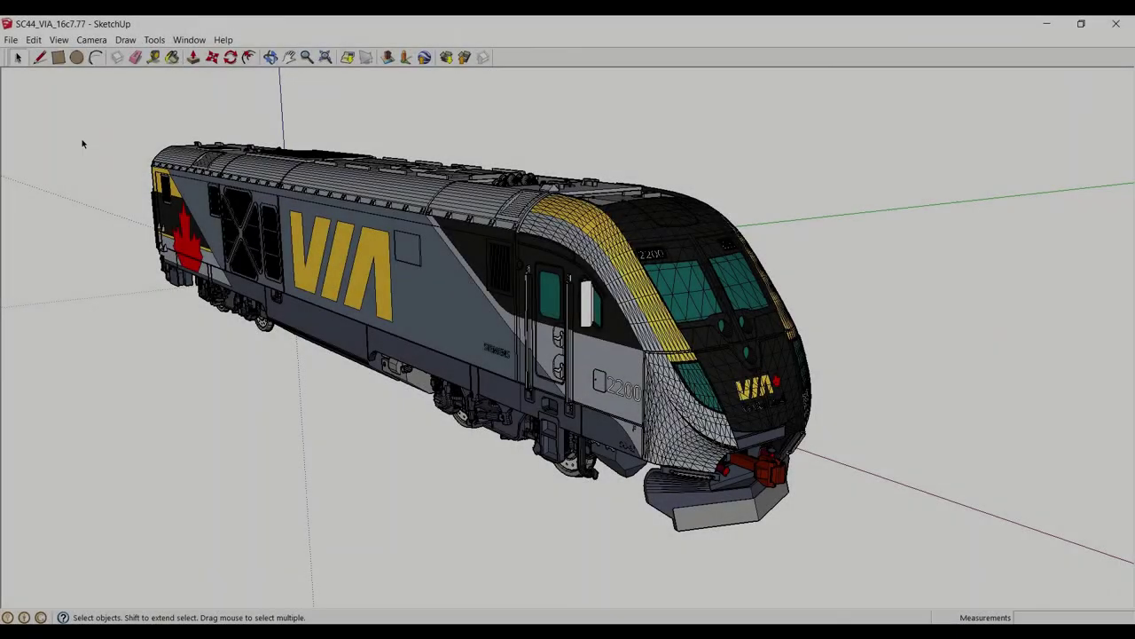
Hide the triangulated mesh lines and black edges, and turn on shadows
click(58, 39)
click(89, 88)
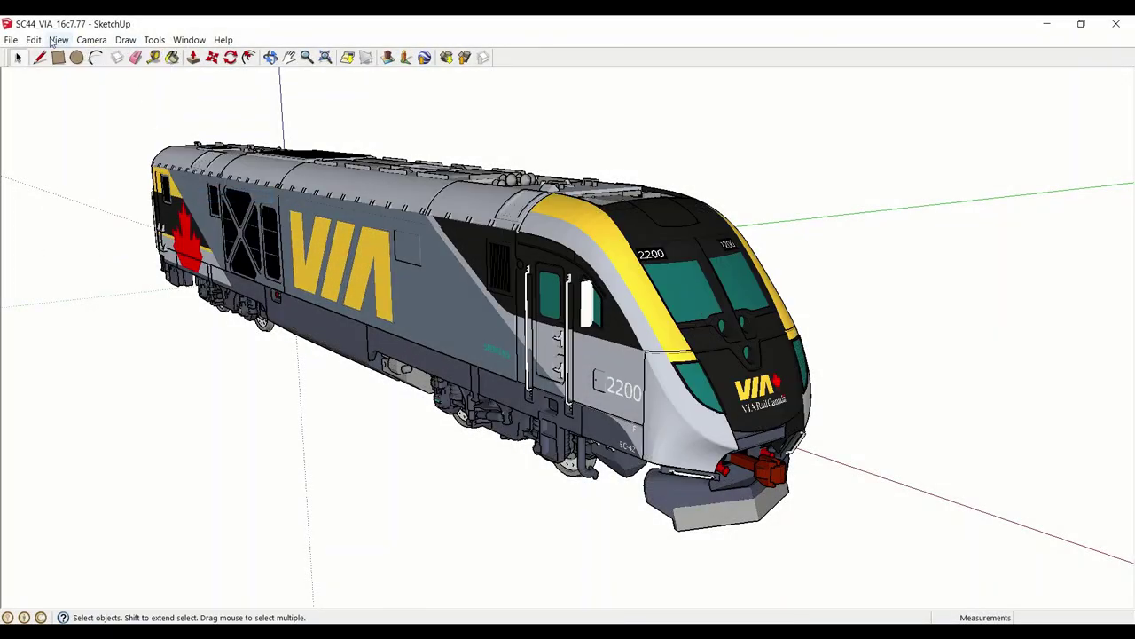
click(58, 40)
click(200, 194)
click(59, 39)
click(84, 163)
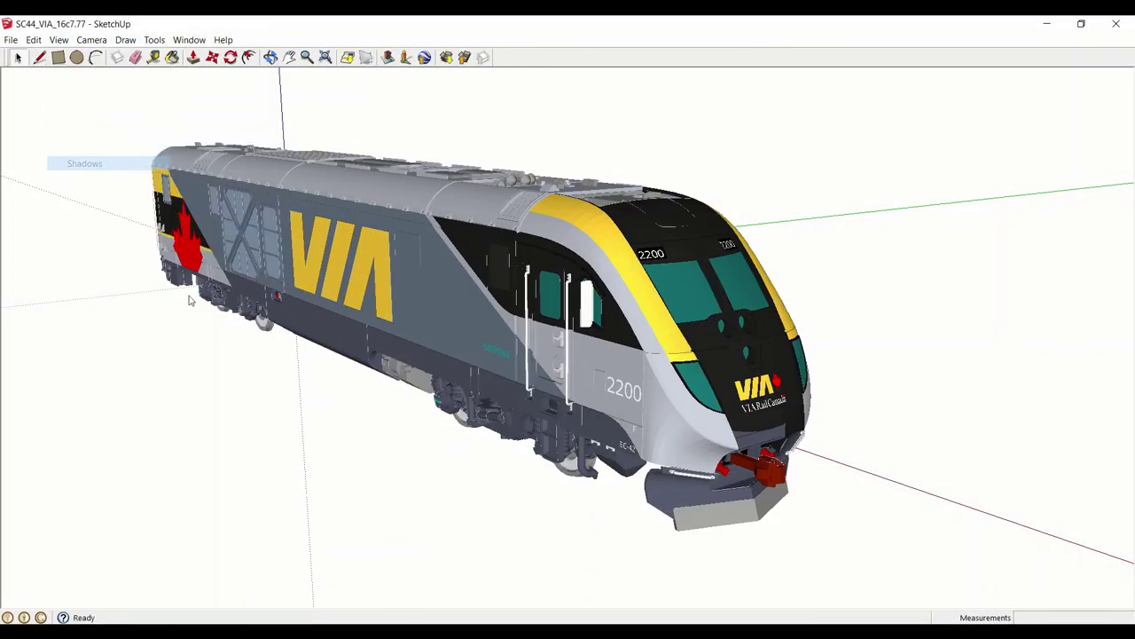
Orbit around the train from front, side, rear and roof angles to review the livery
middle_drag(511, 505, 914, 432)
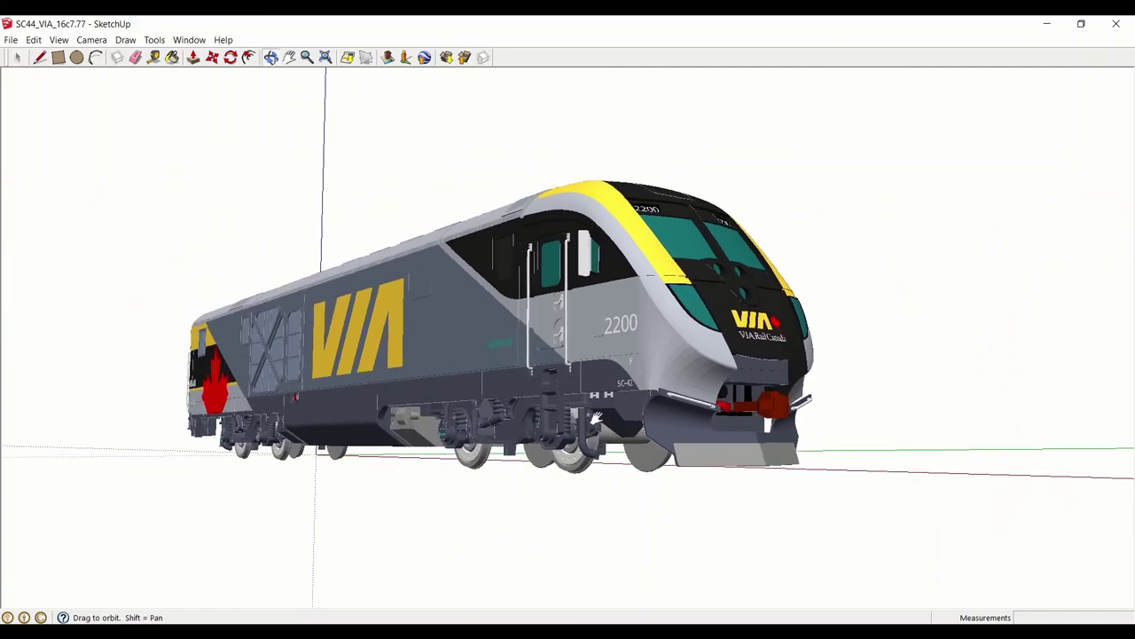
middle_drag(385, 380, 993, 395)
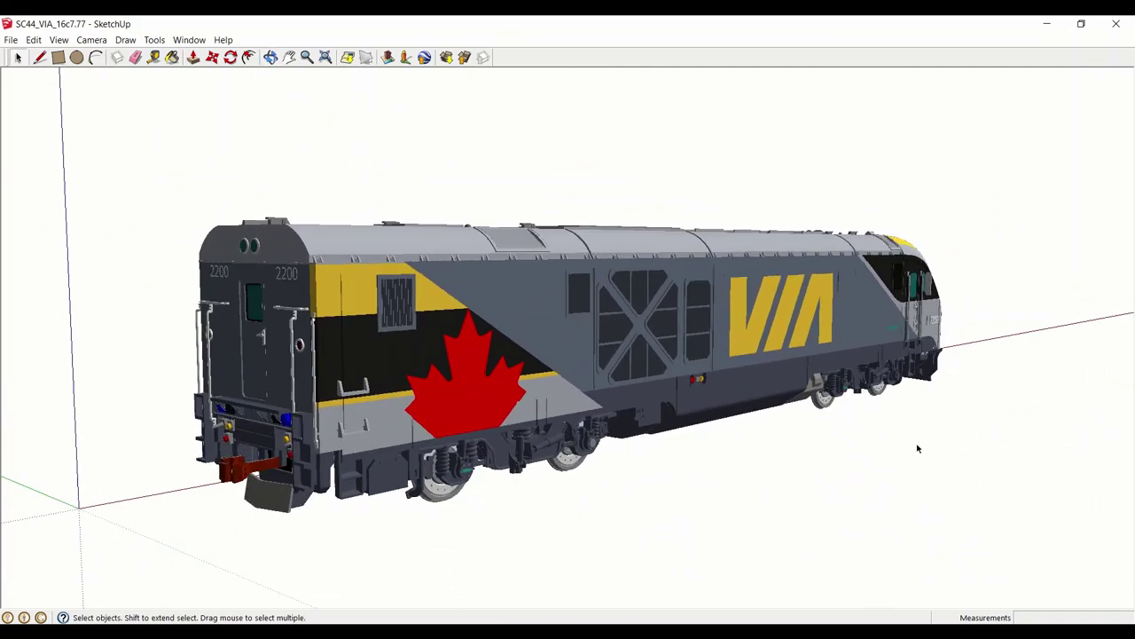
mouse_move(917, 448)
middle_down()
mouse_move(810, 434)
mouse_move(773, 342)
mouse_move(702, 451)
mouse_move(714, 439)
middle_up()
mouse_move(1003, 310)
middle_down()
mouse_move(870, 329)
mouse_move(623, 317)
mouse_move(547, 300)
middle_up()
mouse_move(869, 374)
middle_down()
mouse_move(907, 363)
mouse_move(841, 294)
middle_up()
mouse_move(704, 263)
middle_down()
mouse_move(707, 396)
mouse_move(960, 300)
mouse_move(965, 313)
middle_up()
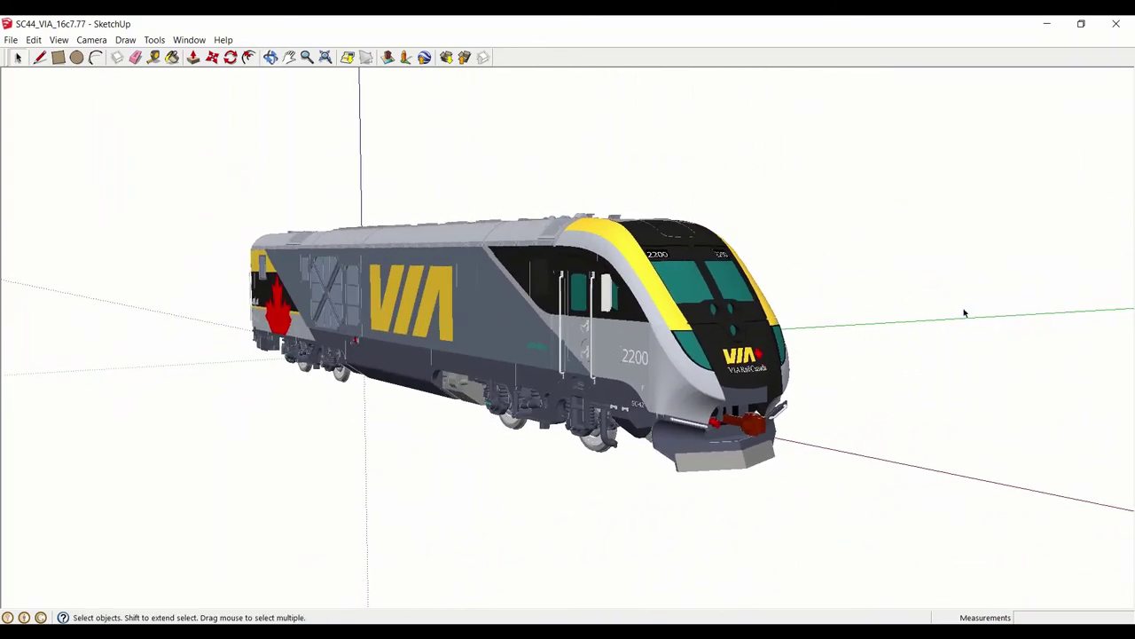
Turn shadows off and orbit the SC44 through both sides, the end and a front three-quarter view
click(59, 40)
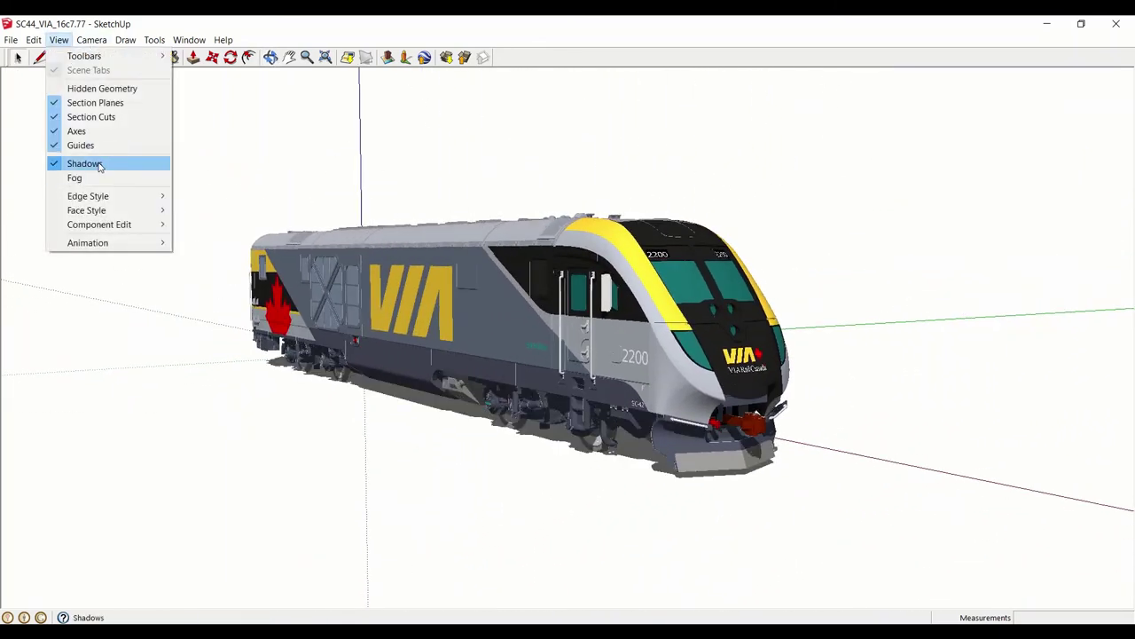
mouse_move(887, 325)
middle_down()
mouse_move(745, 307)
mouse_move(470, 338)
mouse_move(448, 269)
mouse_move(482, 319)
middle_up()
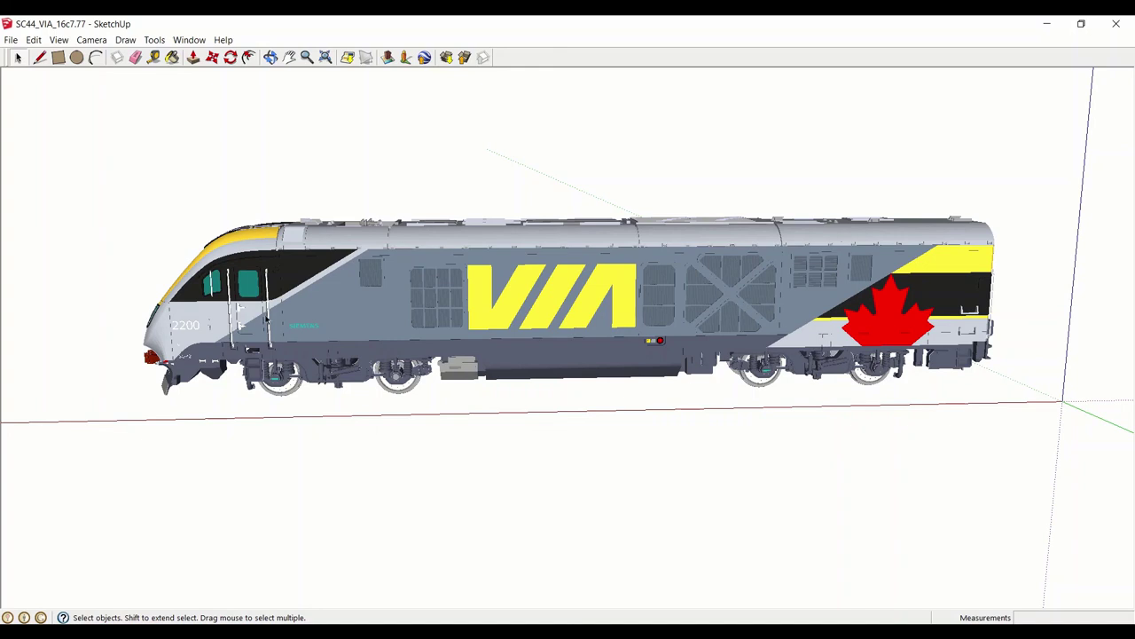
mouse_move(204, 293)
middle_down()
mouse_move(940, 281)
mouse_move(654, 304)
mouse_move(690, 291)
mouse_move(752, 309)
middle_up()
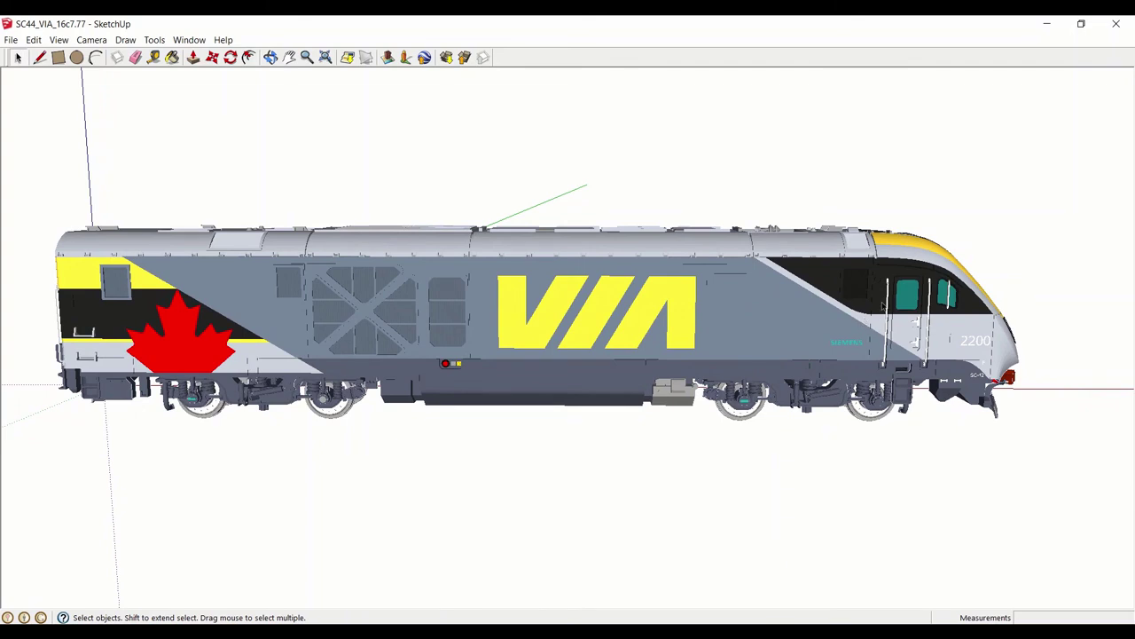
mouse_move(512, 349)
middle_down()
mouse_move(452, 329)
mouse_move(520, 330)
mouse_move(660, 280)
mouse_move(549, 321)
mouse_move(655, 324)
middle_up()
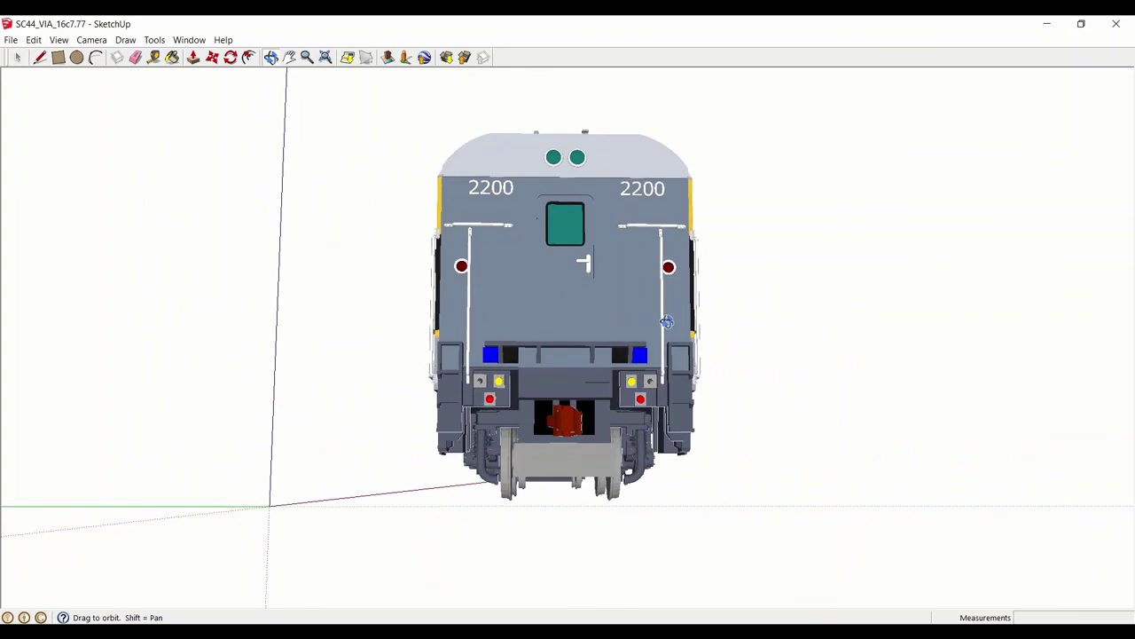
mouse_move(667, 443)
middle_down()
mouse_move(729, 318)
mouse_move(654, 293)
mouse_move(524, 321)
mouse_move(258, 345)
mouse_move(258, 318)
mouse_move(486, 352)
middle_up()
middle_drag(593, 361, 674, 360)
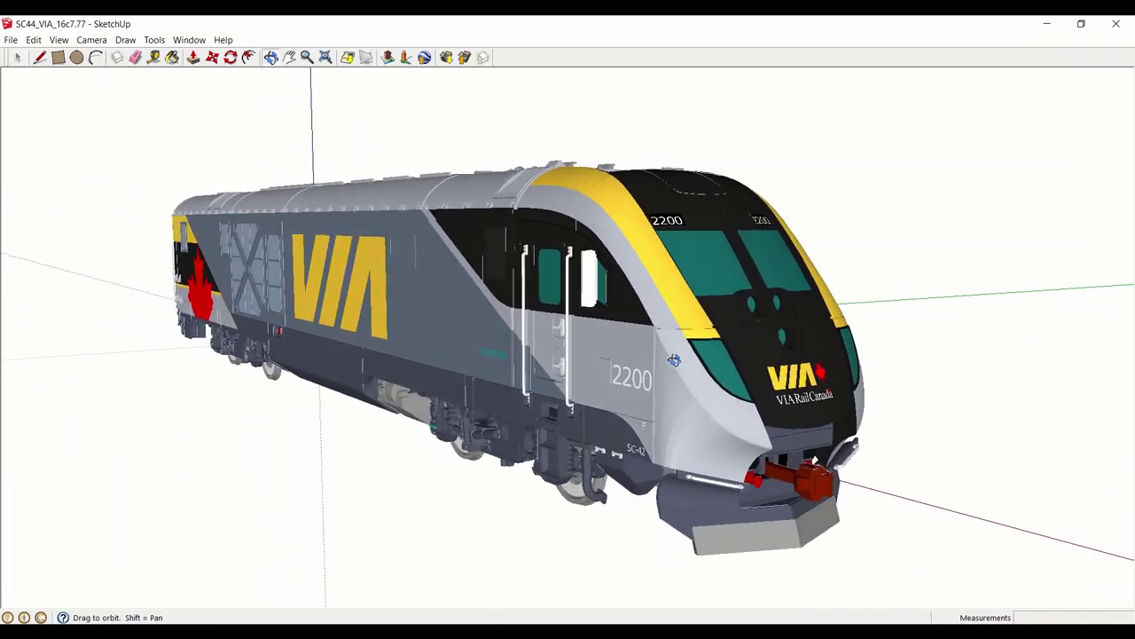